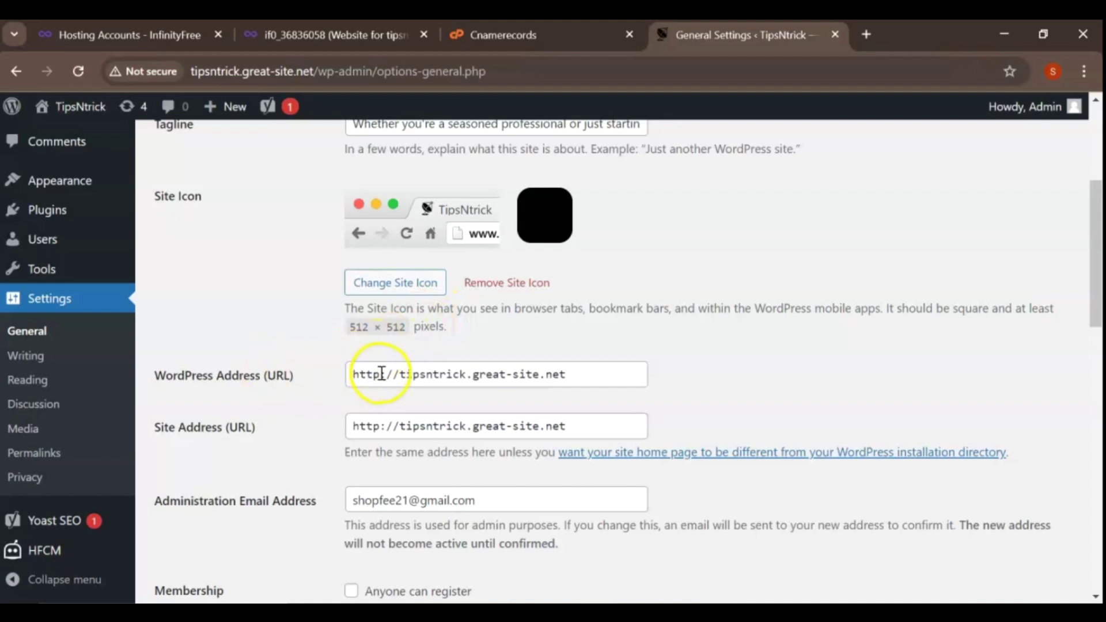
Step: Add 's' after 'http' in the WordPress Address and Site Address fields so both use https
click(381, 374)
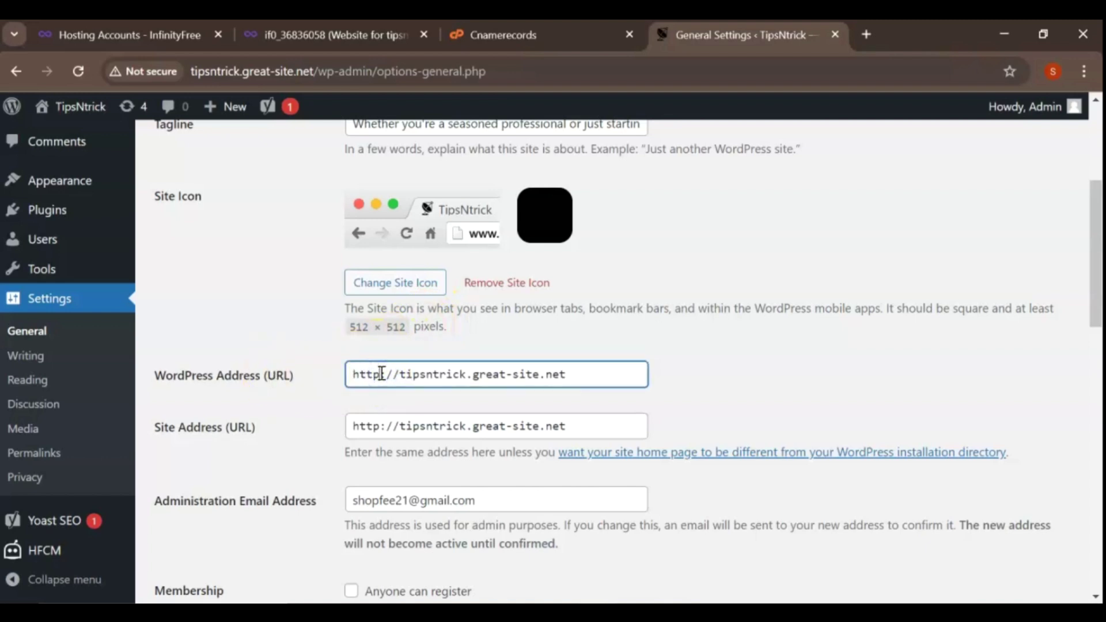
text(s)
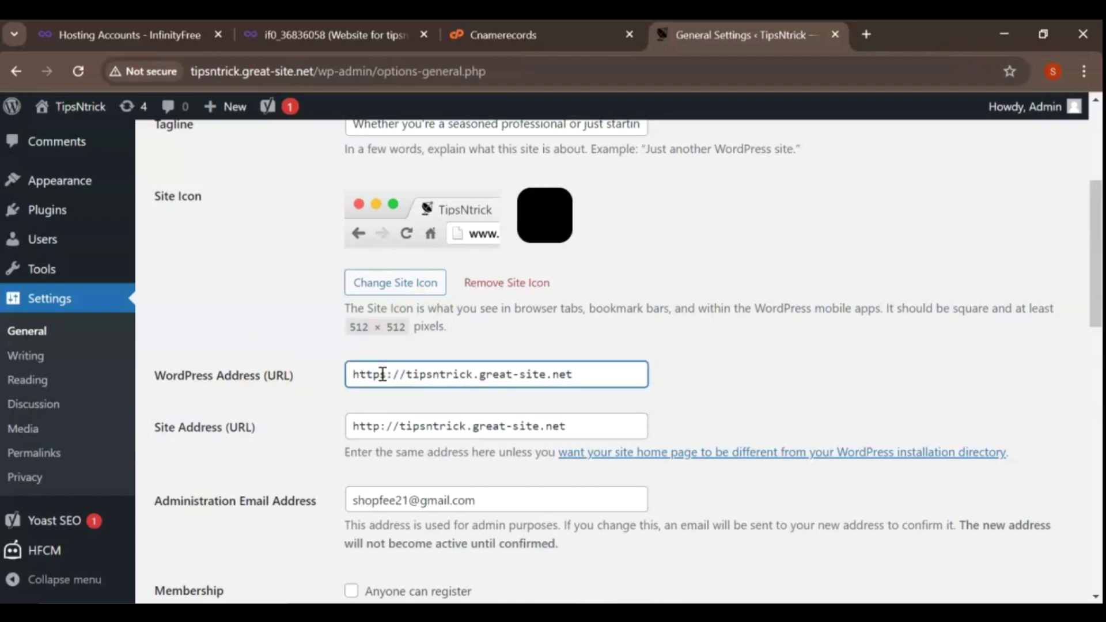
click(379, 427)
text(s)
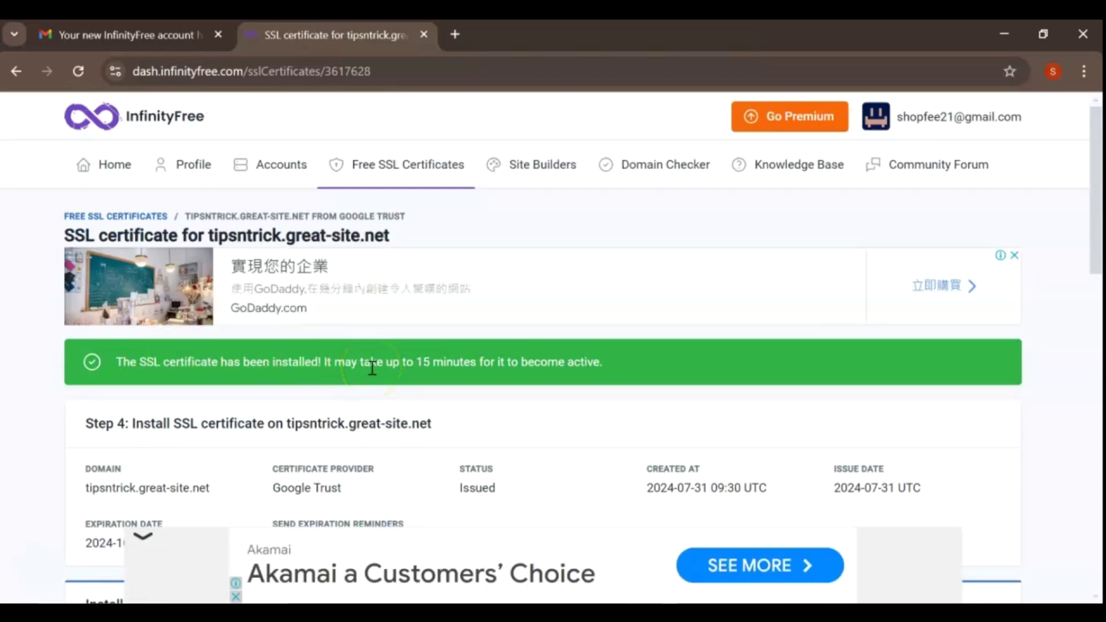
Step: Scroll the accounts list and open the tipsntrick.great-site.net hosting account page
scroll(372, 369, down, 3)
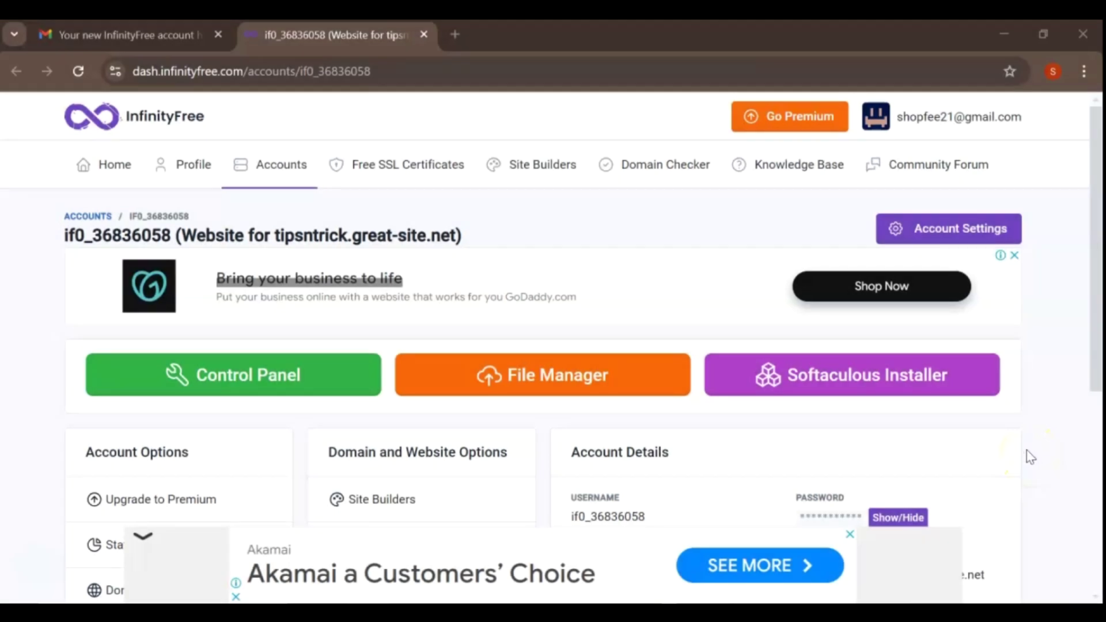
click(1093, 279)
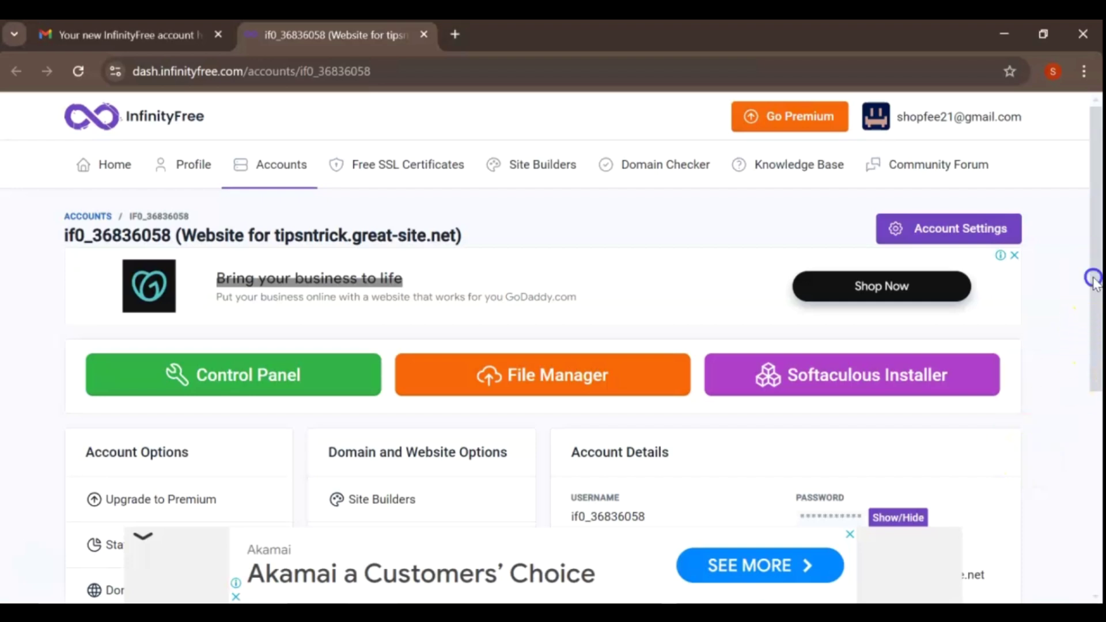
drag(1093, 279, 1097, 366)
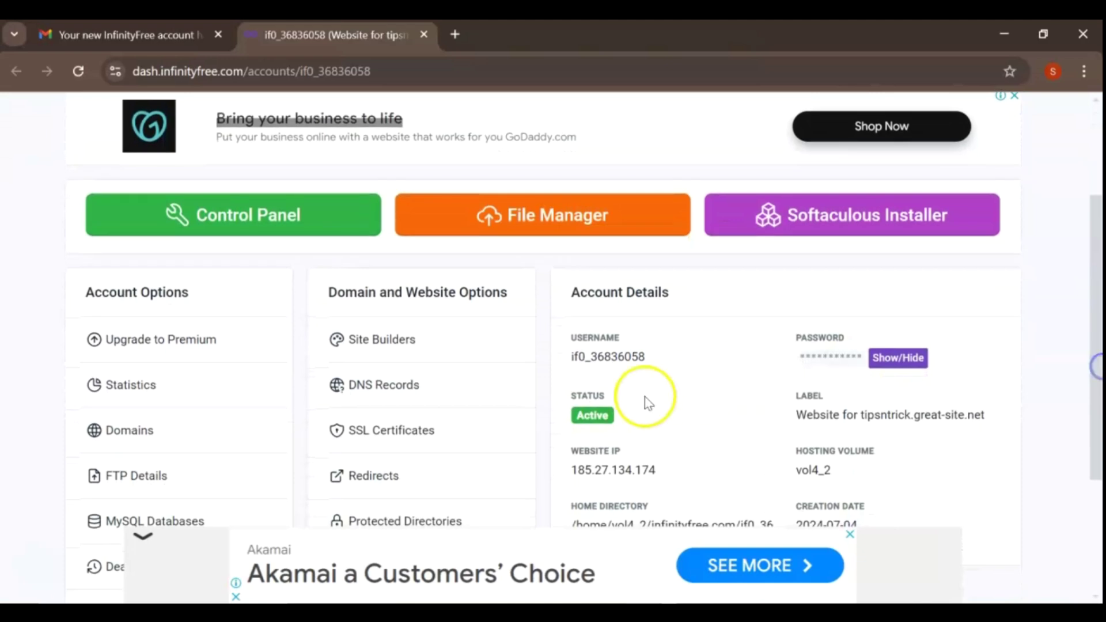
Step: View the account's FTP Details, then go to the Free SSL Certificates list
click(152, 483)
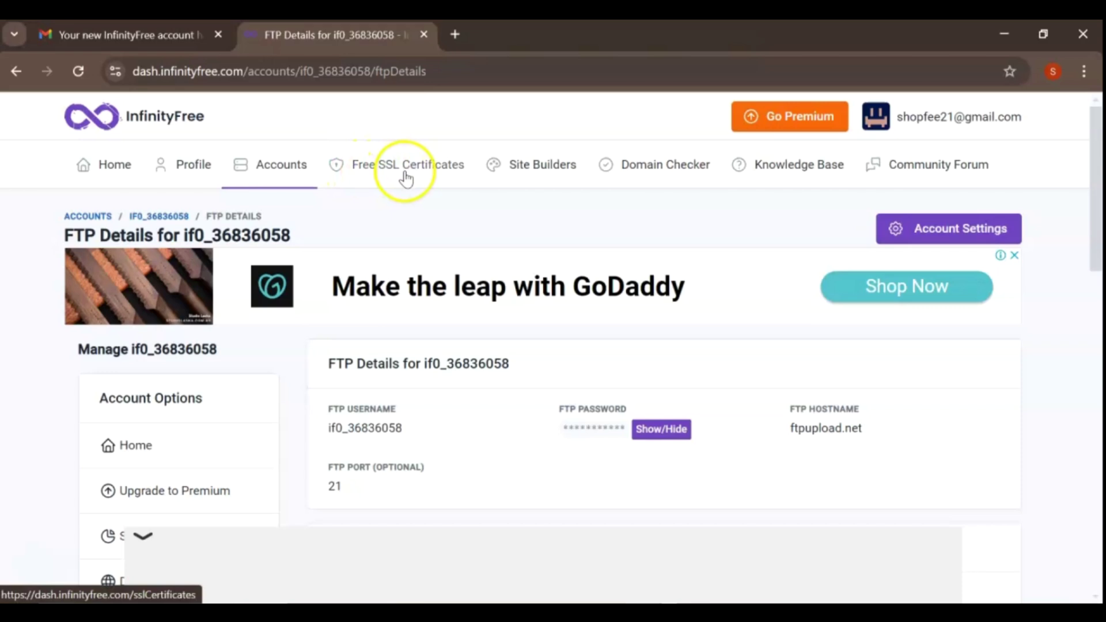
click(406, 178)
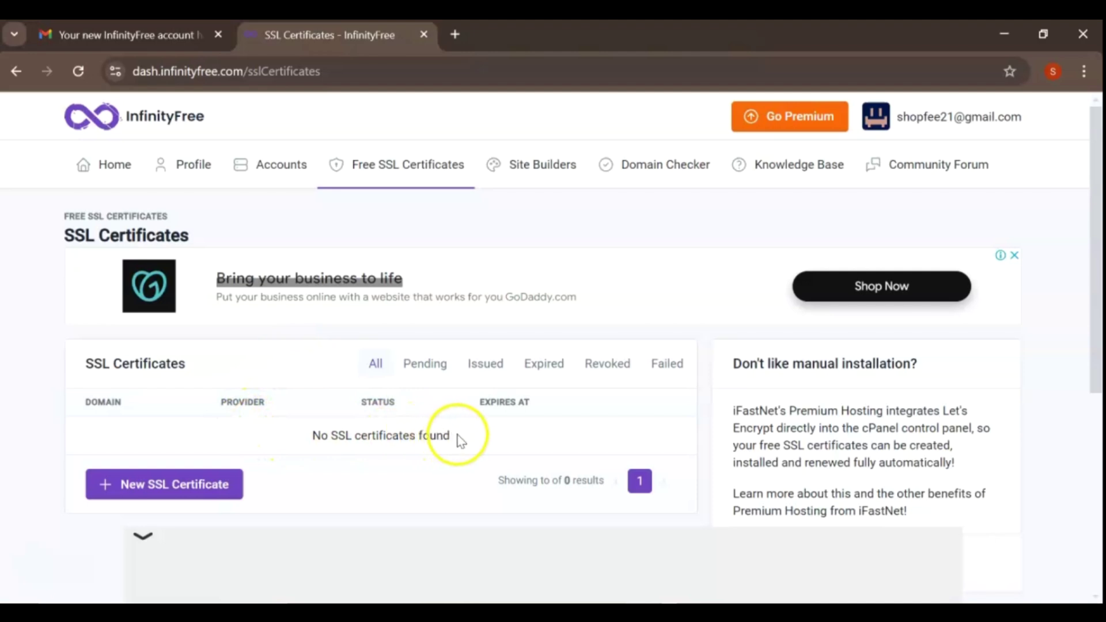
Step: From the empty certificates list, start ordering a new free SSL certificate
drag(459, 436, 316, 435)
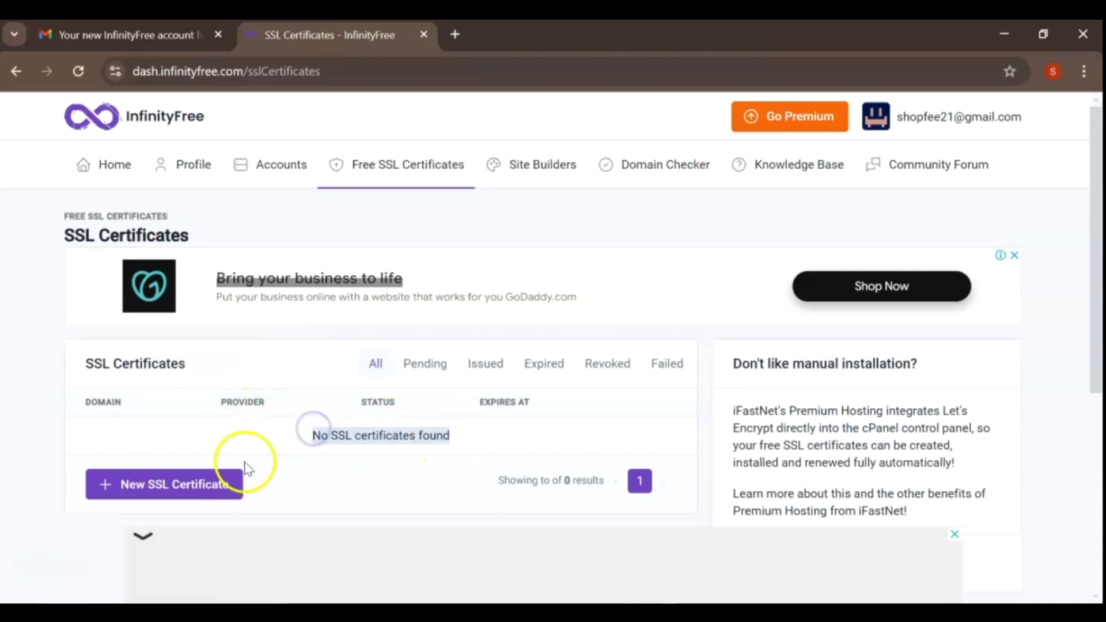
click(184, 480)
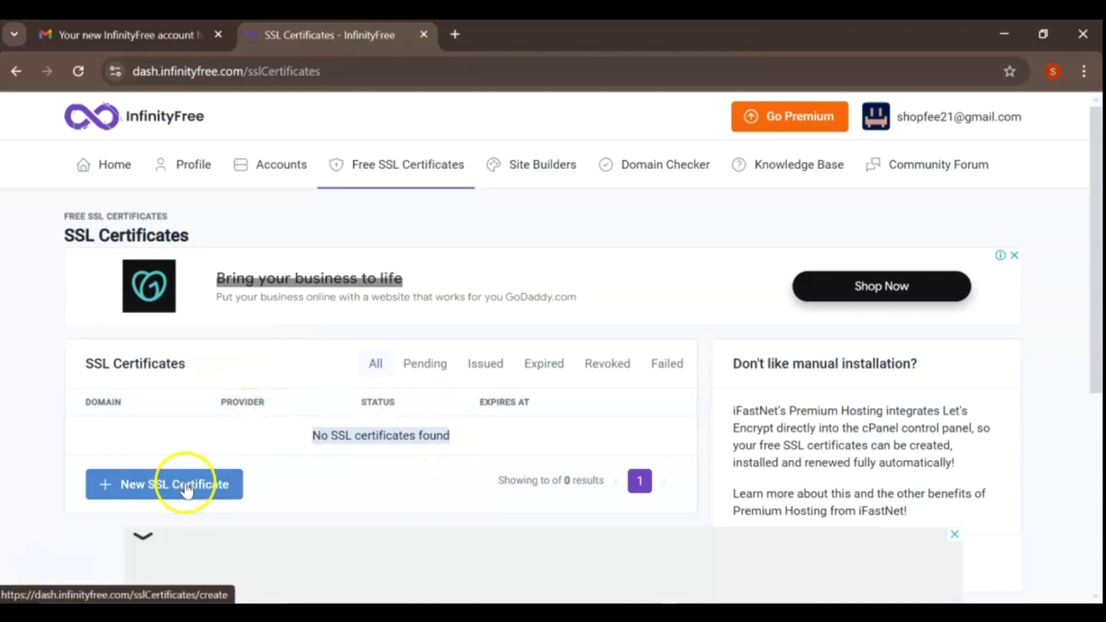
click(186, 487)
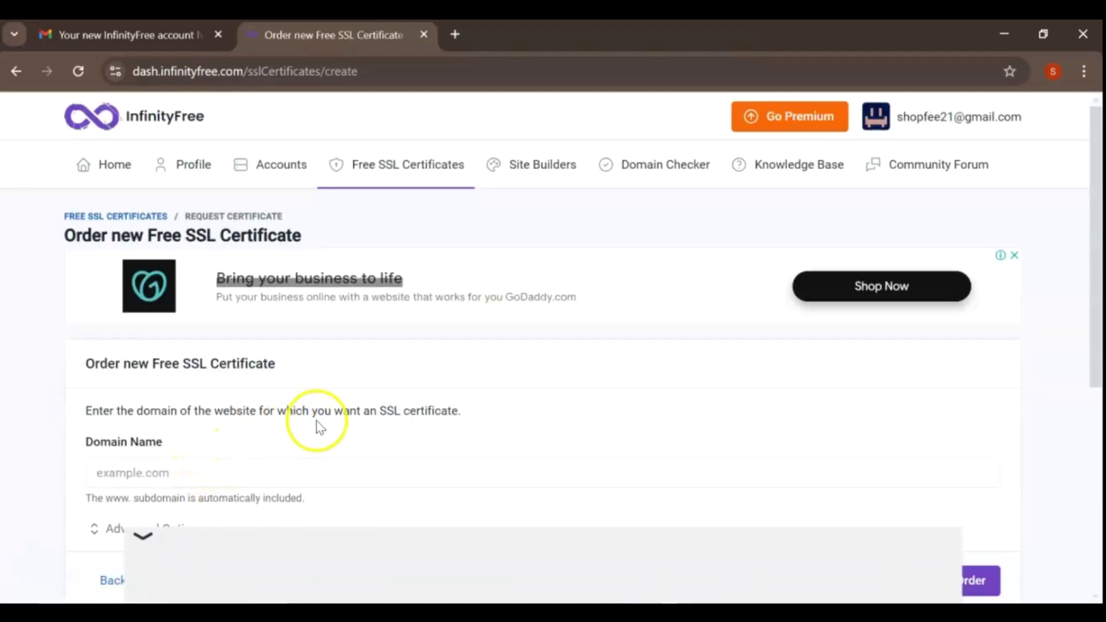
Step: Paste tipsntrick.great-site.net into Domain Name and create the SSL certificate order
scroll(317, 425, down, 2)
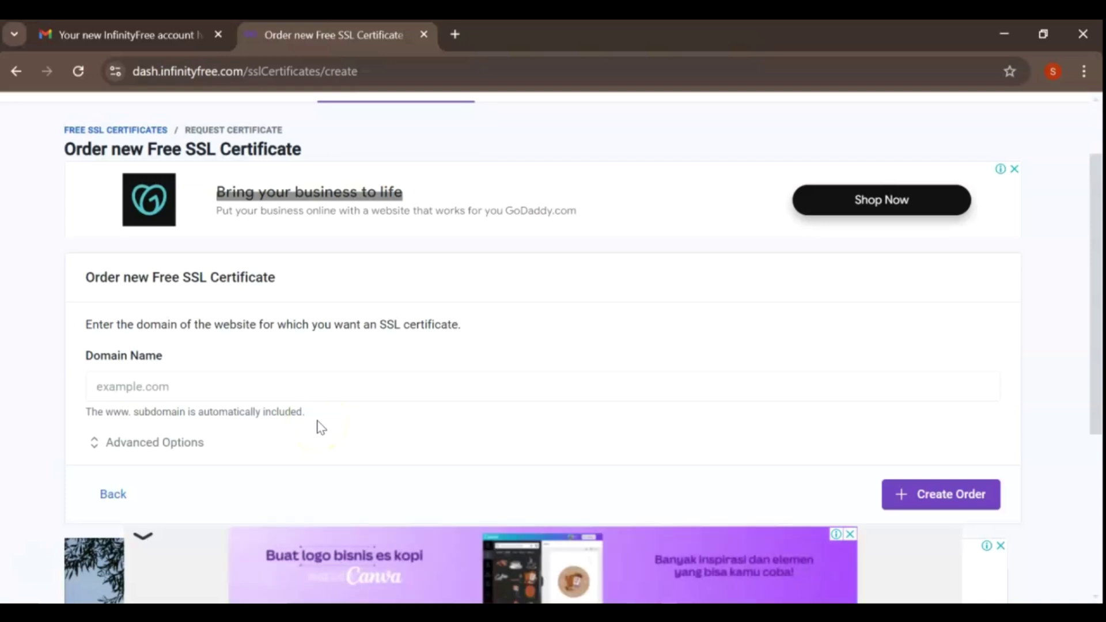
click(269, 389)
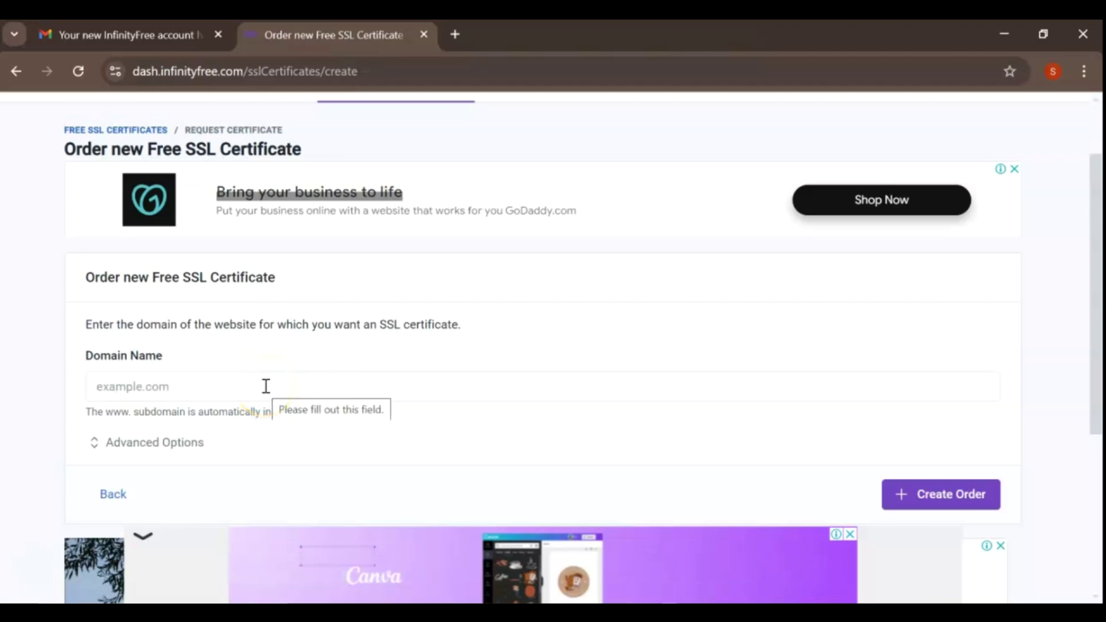
click(265, 386)
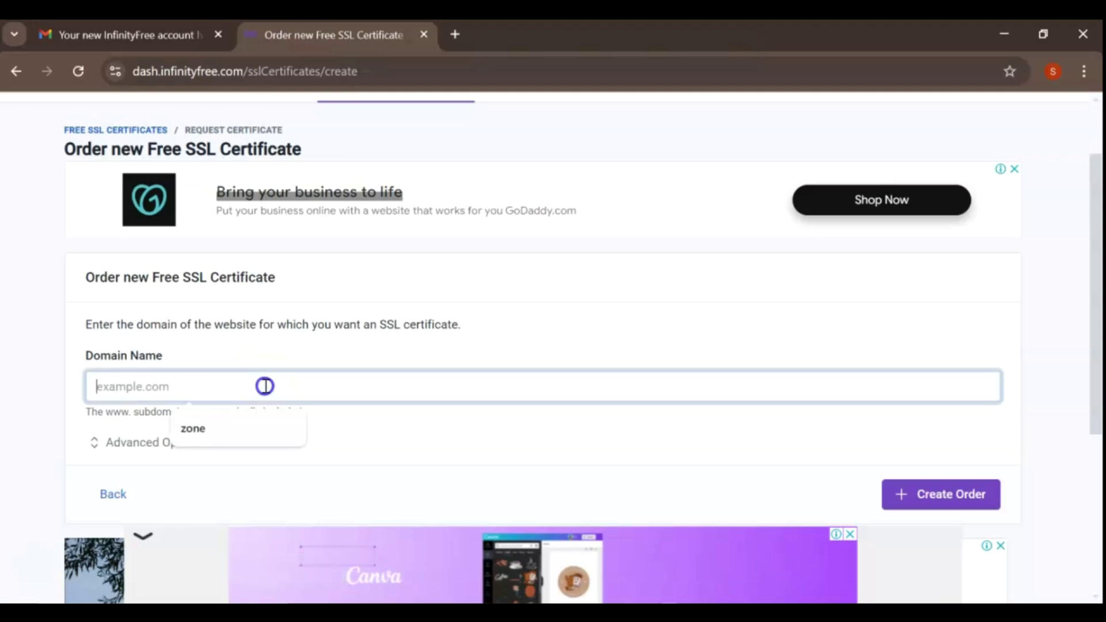
click(254, 390)
right_click(254, 390)
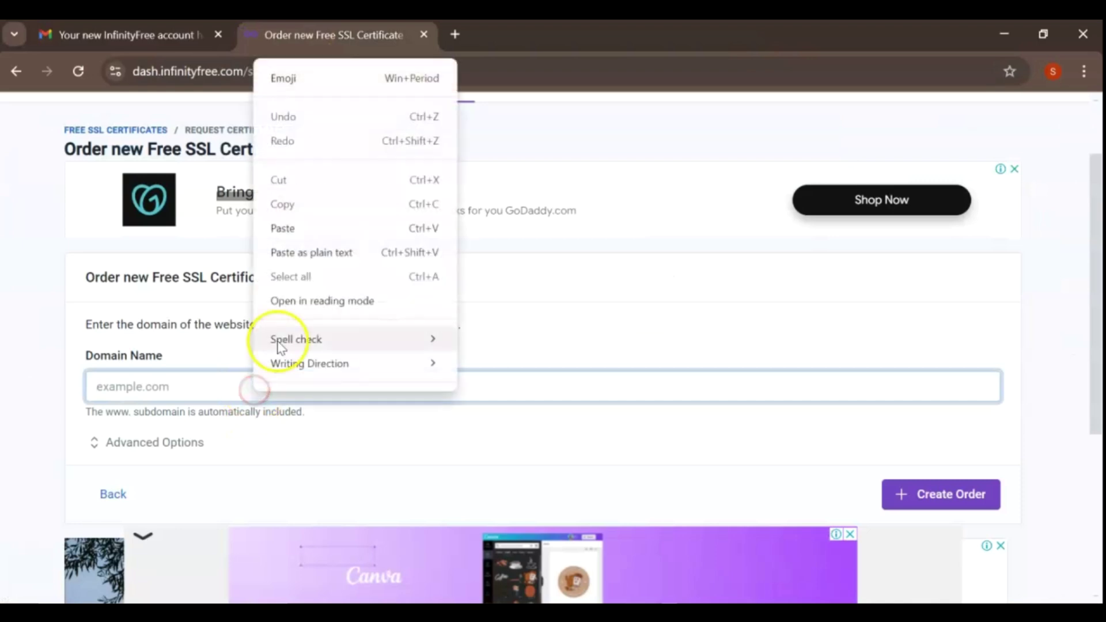
click(290, 228)
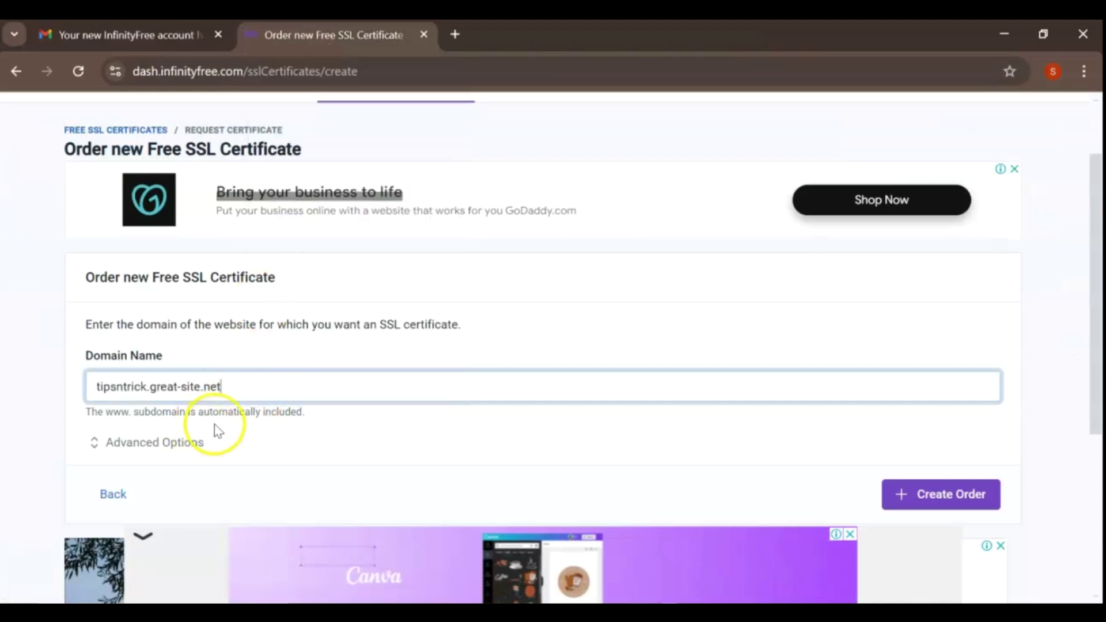
scroll(220, 423, down, 1)
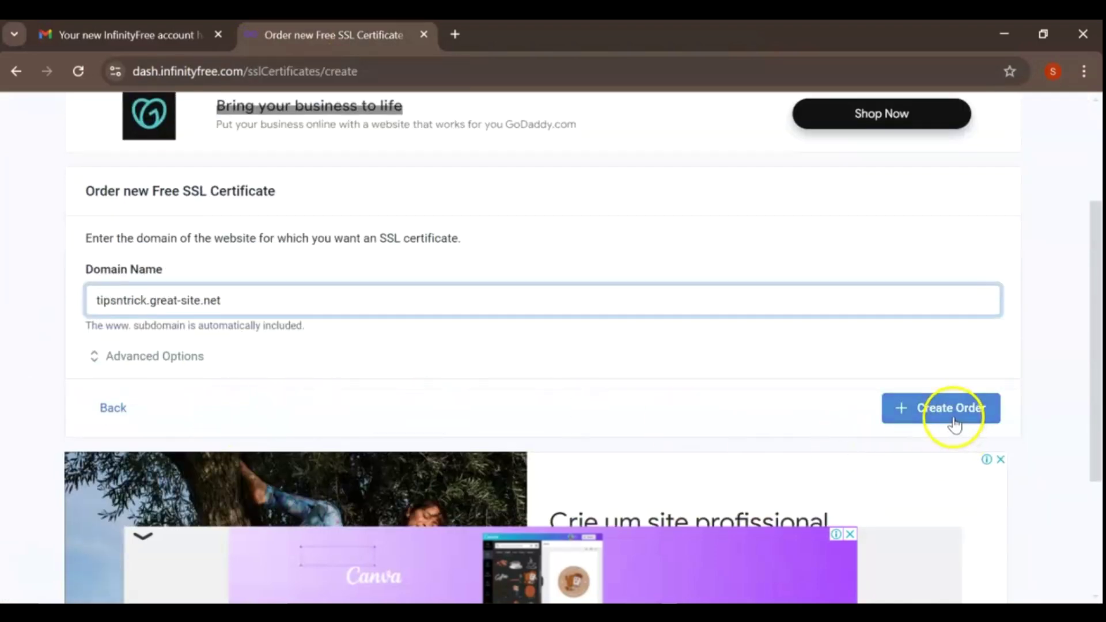
click(952, 412)
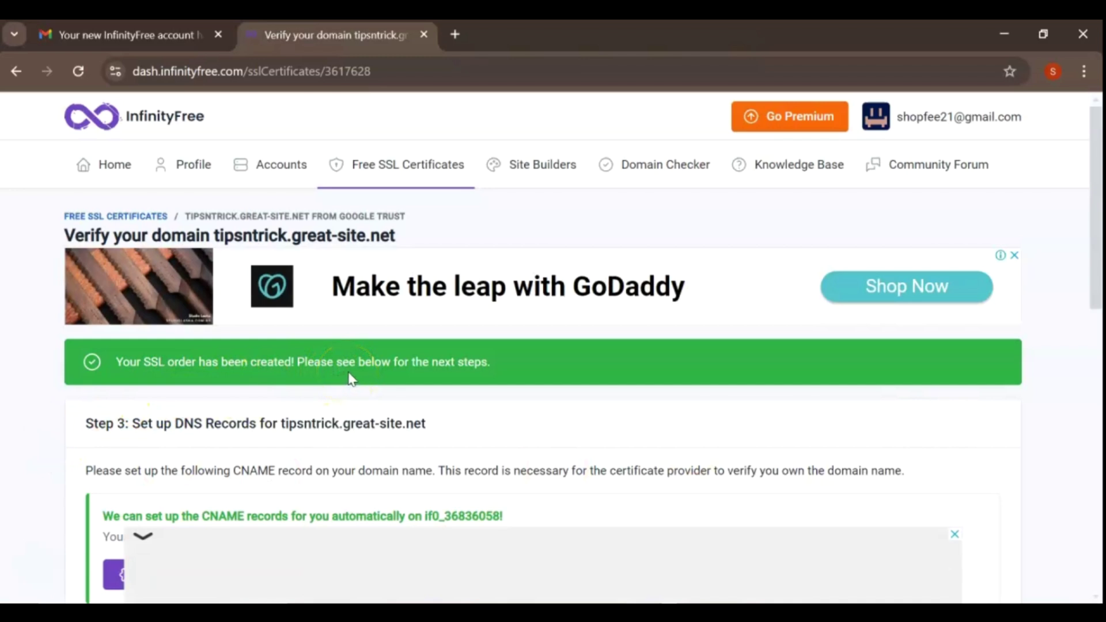
Step: Review the DNS record details and run Setup CNAME Records until the records are found
scroll(351, 380, down, 5)
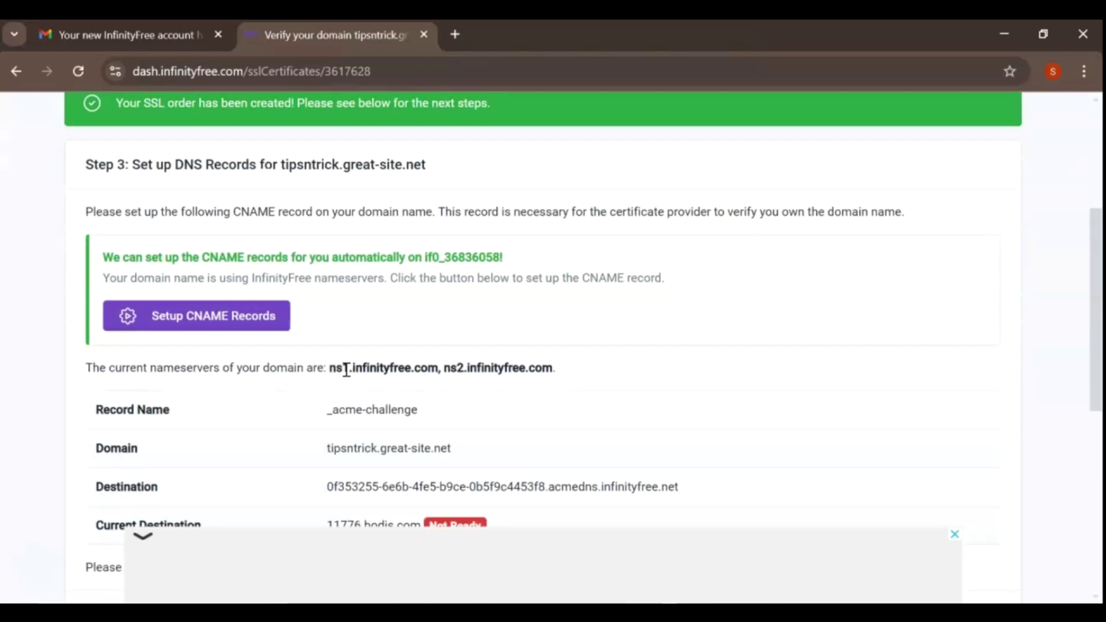
scroll(303, 354, down, 5)
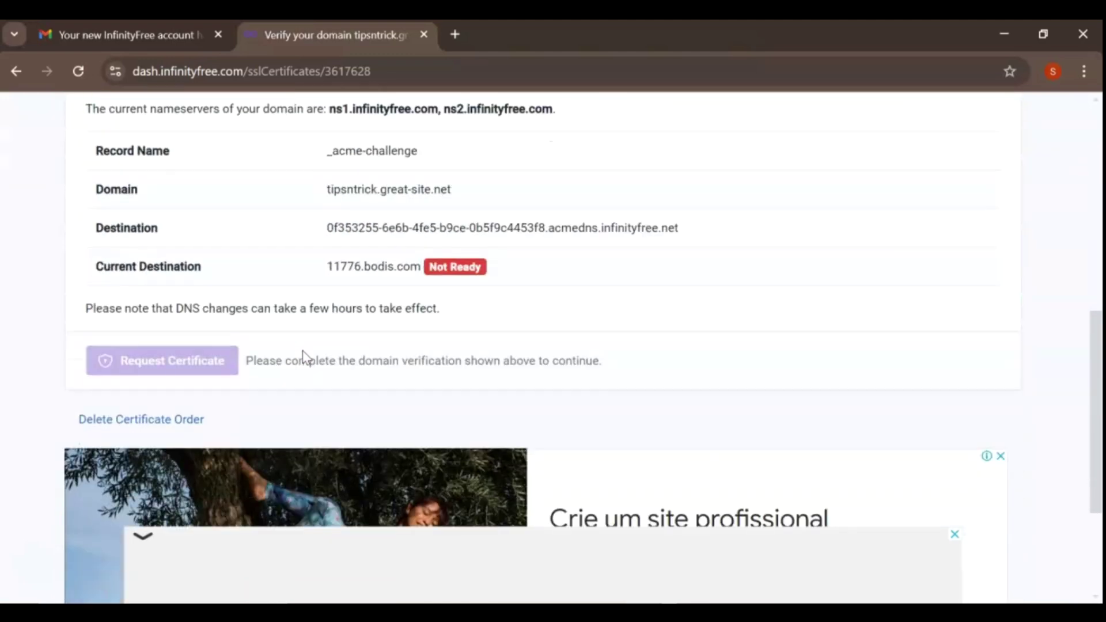
scroll(303, 357, up, 2)
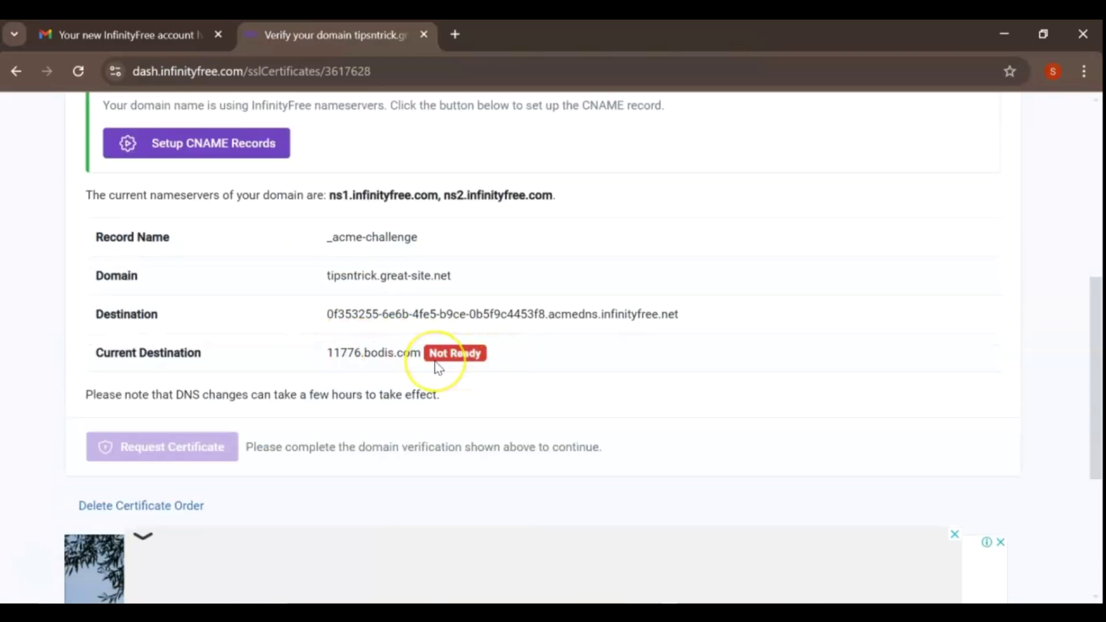
click(233, 140)
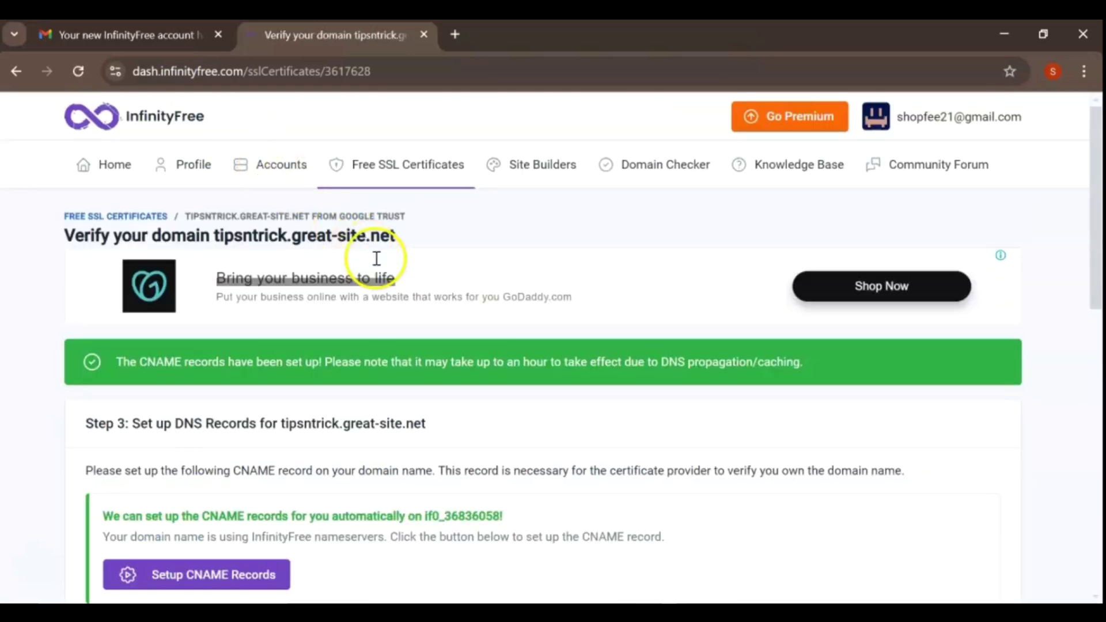
scroll(377, 267, down, 2)
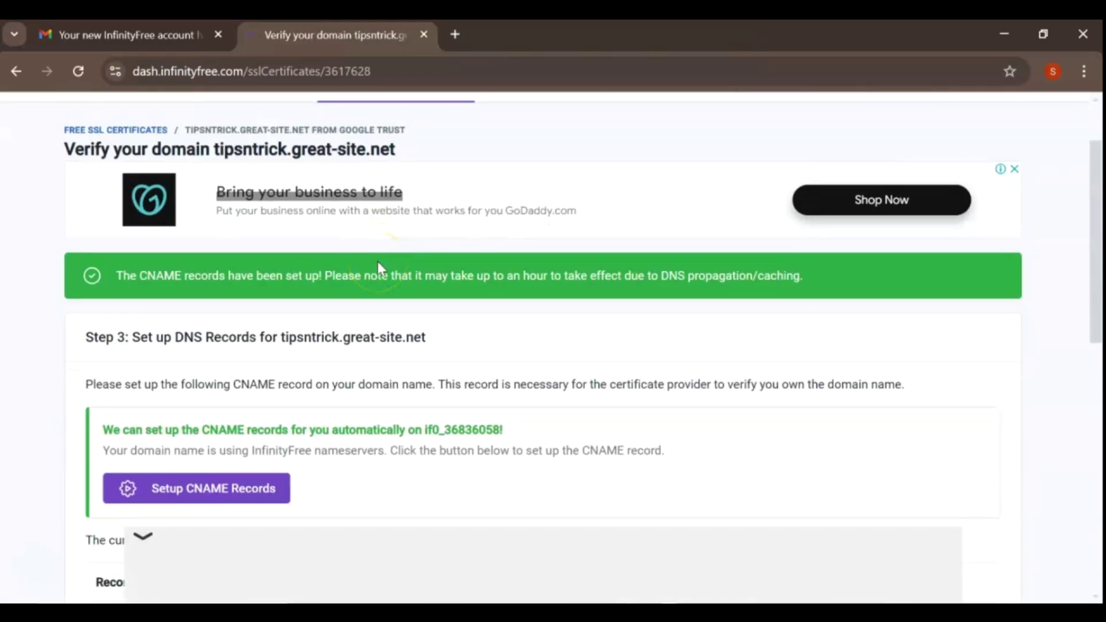
scroll(378, 262, down, 3)
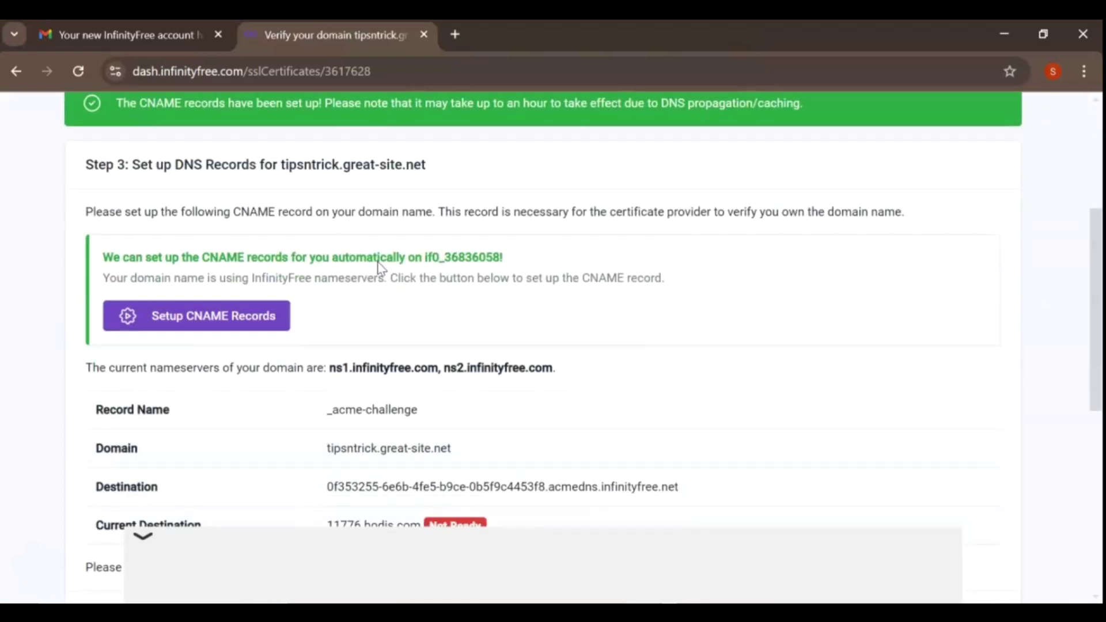
scroll(380, 267, down, 1)
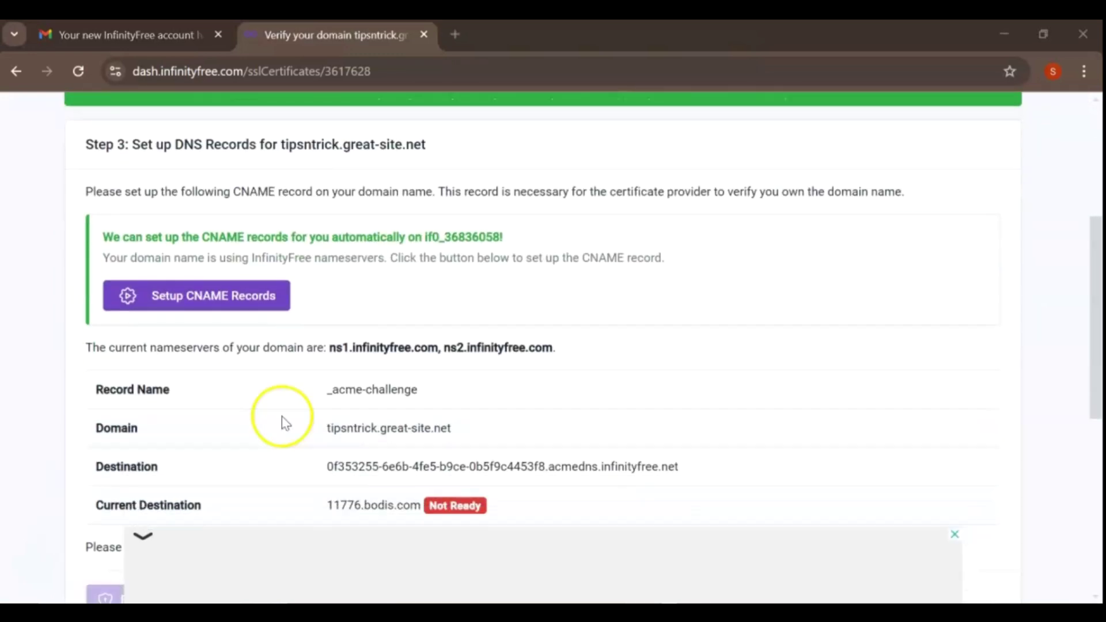
click(187, 299)
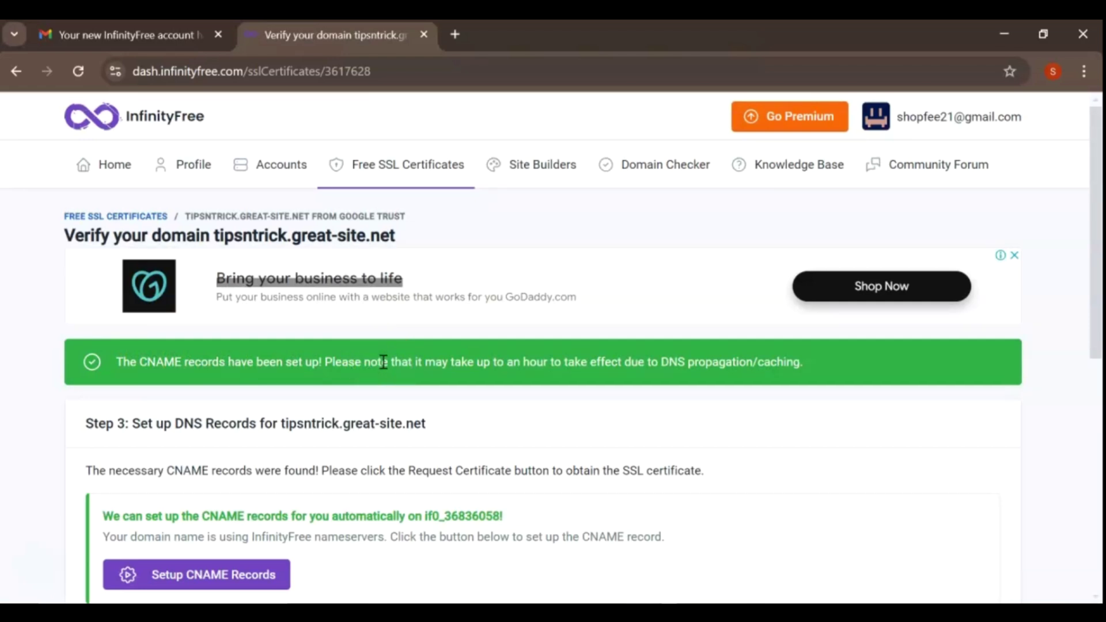
Step: Request the certificate and note the error that the domain must be validated first
scroll(384, 362, down, 6)
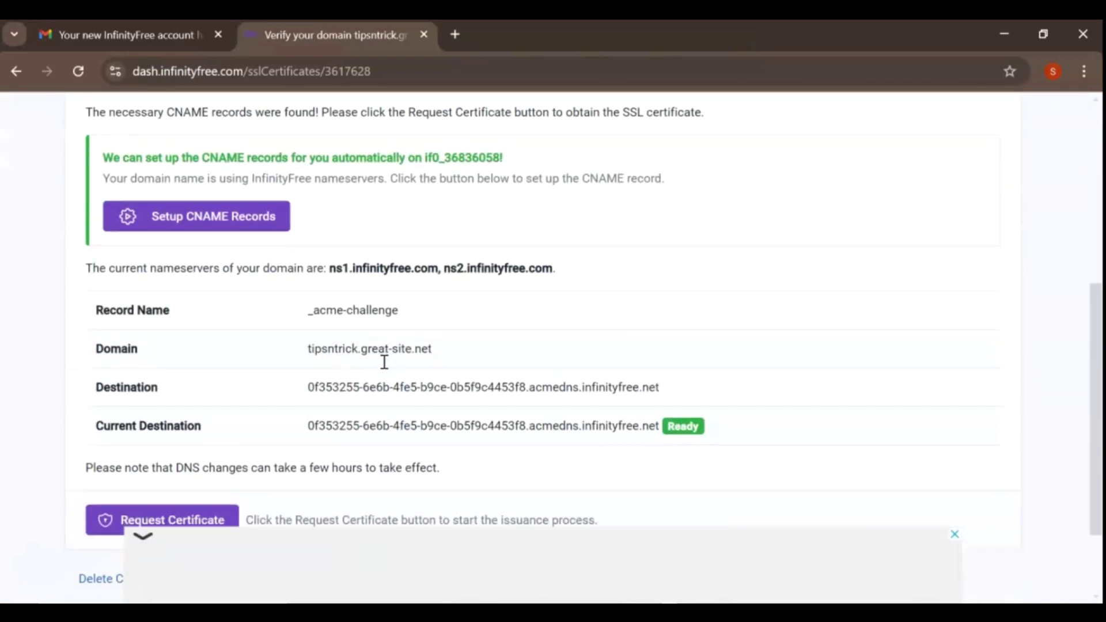
scroll(384, 362, down, 1)
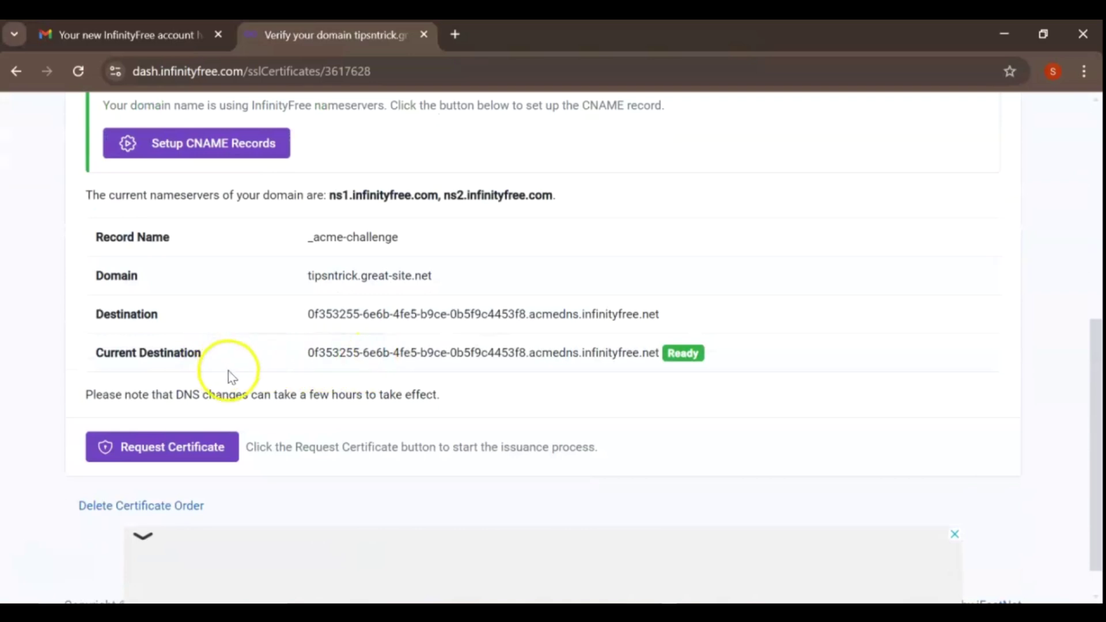
scroll(217, 407, down, 1)
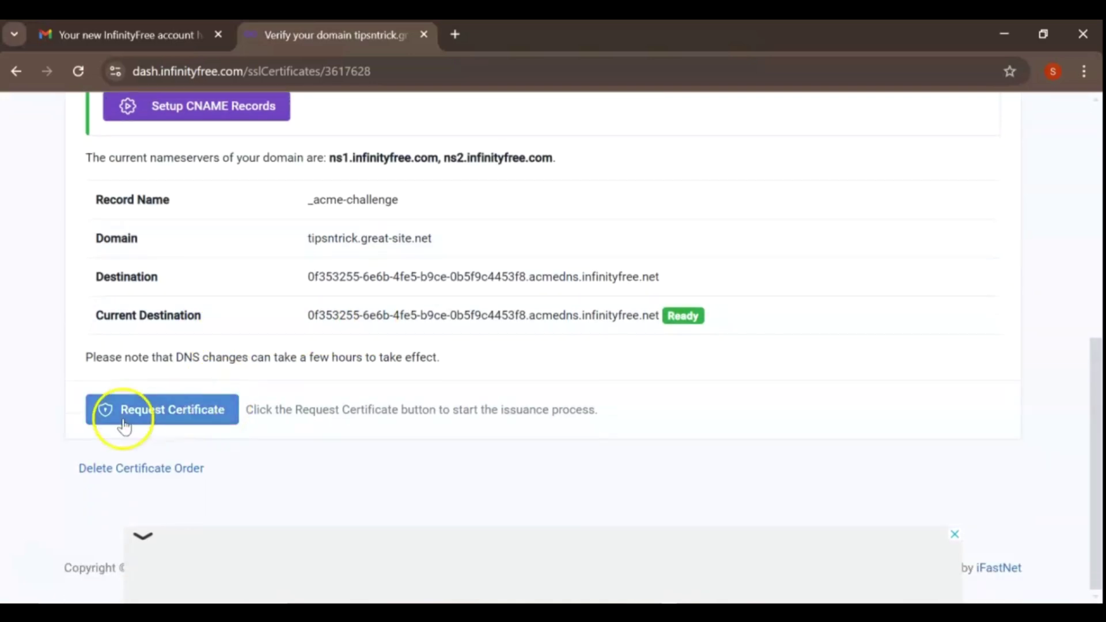
click(195, 419)
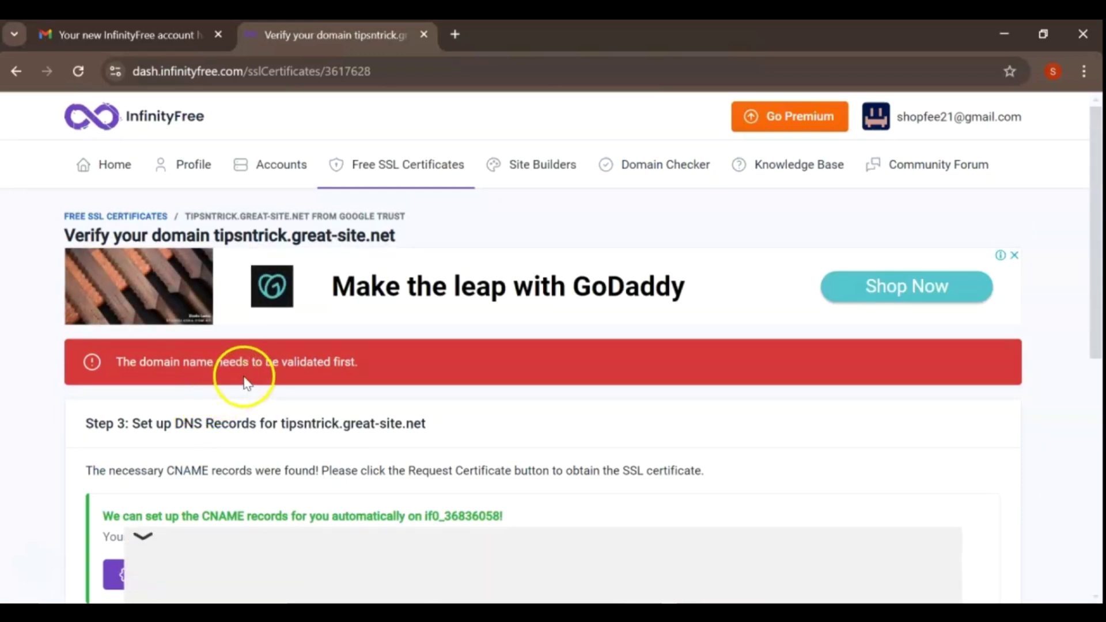
scroll(245, 383, down, 5)
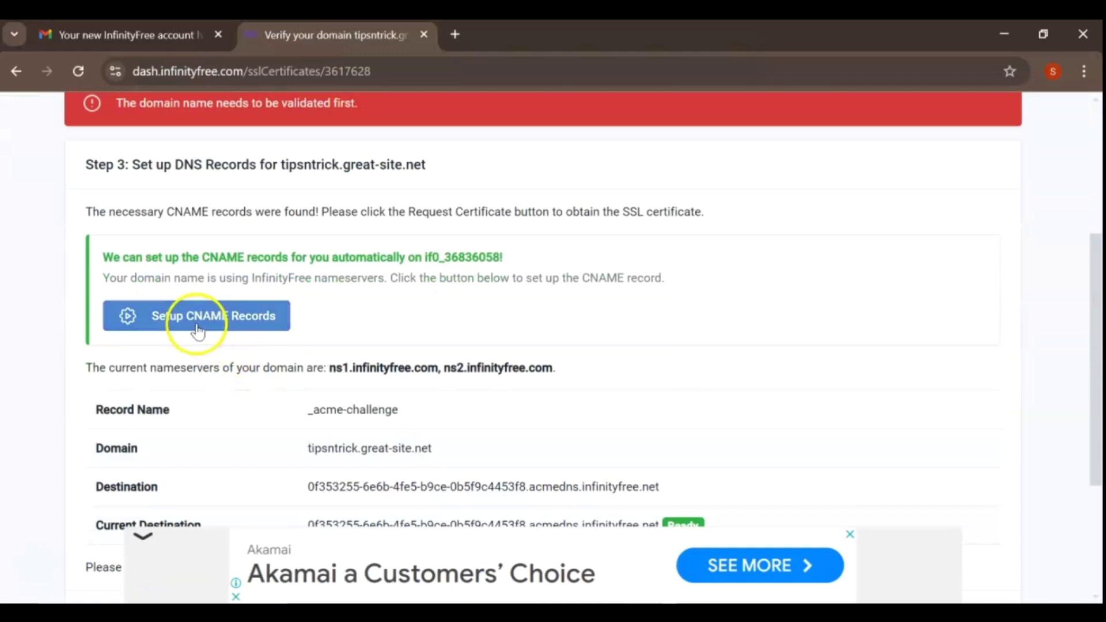
scroll(203, 323, down, 4)
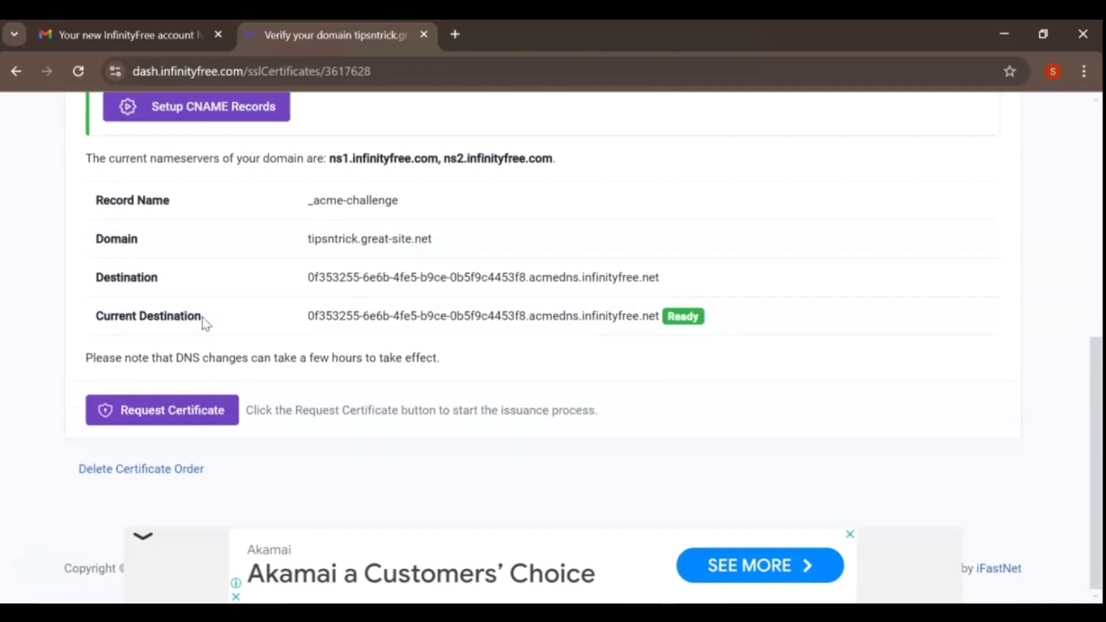
Step: Request the certificate again and wait until the Google Trust certificate shows Issued, expiring 2024-10-29
click(189, 406)
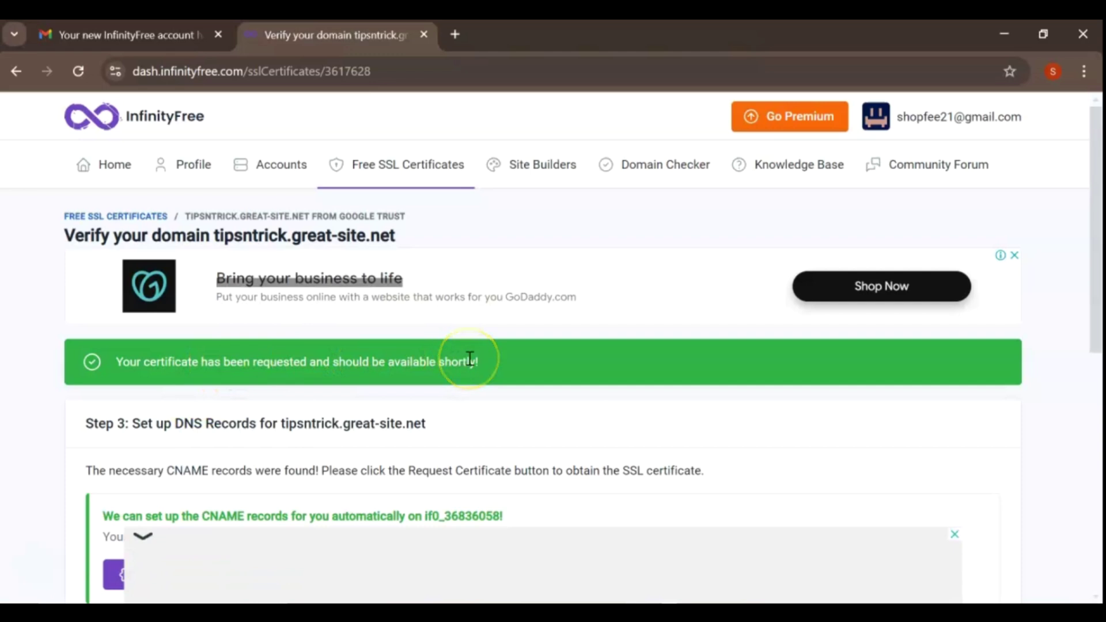
scroll(470, 358, down, 3)
scroll(470, 358, down, 5)
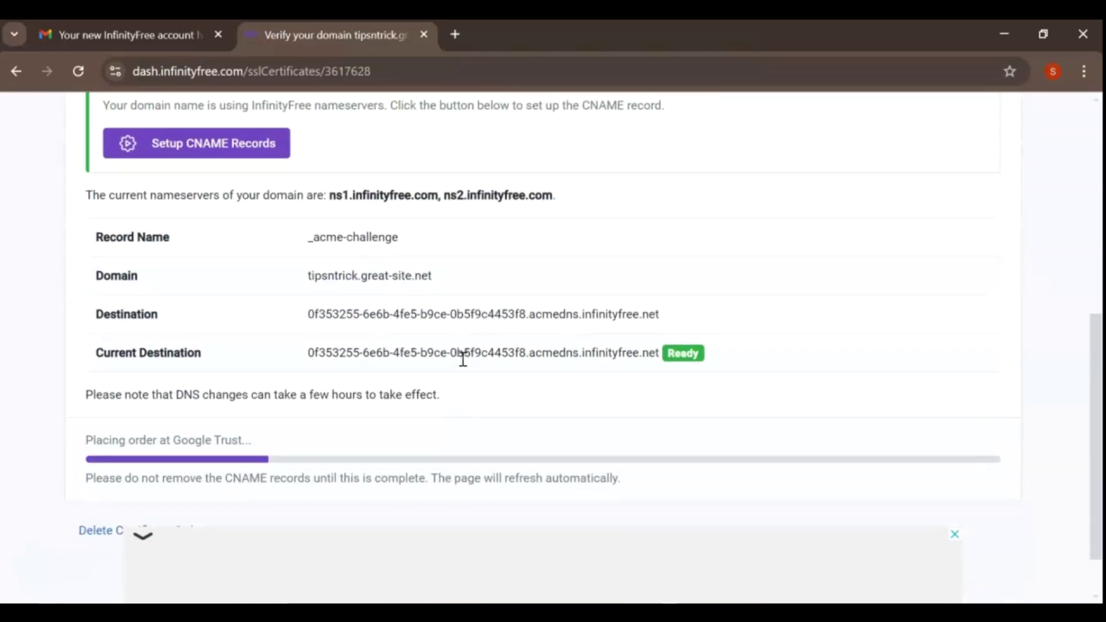
scroll(462, 358, down, 1)
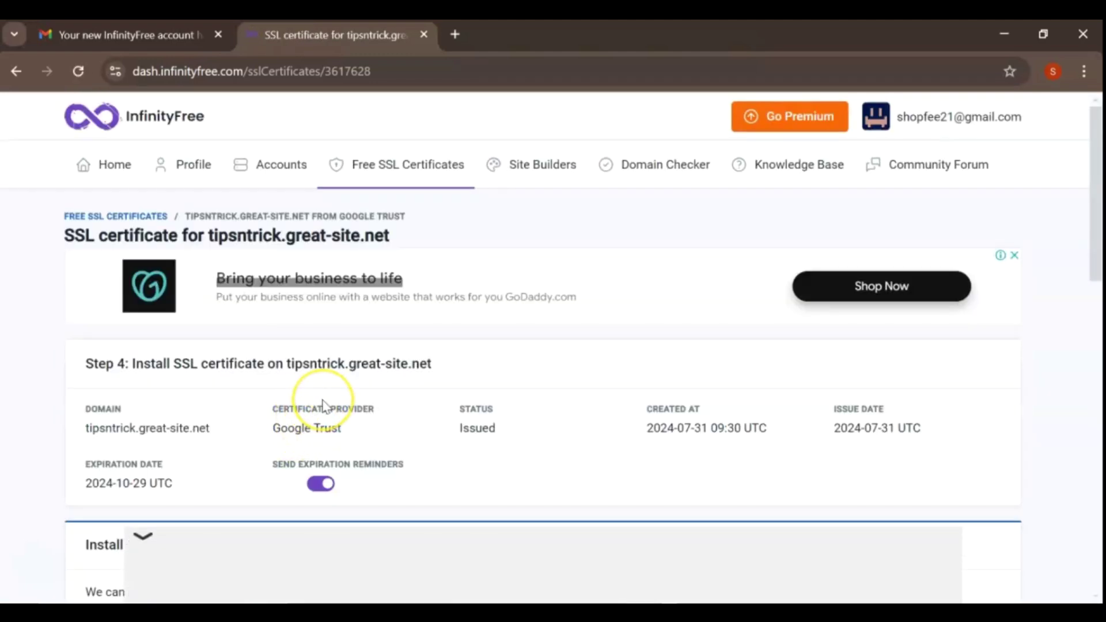
scroll(322, 403, down, 2)
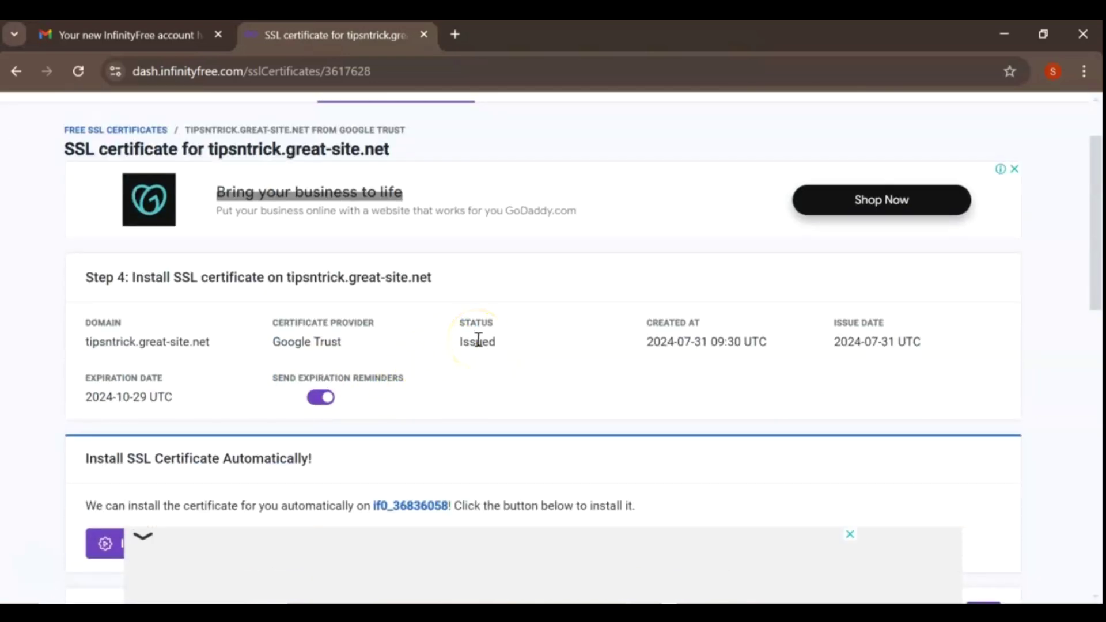
Step: Install the certificate automatically and wait for the green 'has been installed' confirmation
scroll(477, 339, down, 2)
scroll(479, 345, down, 2)
click(408, 362)
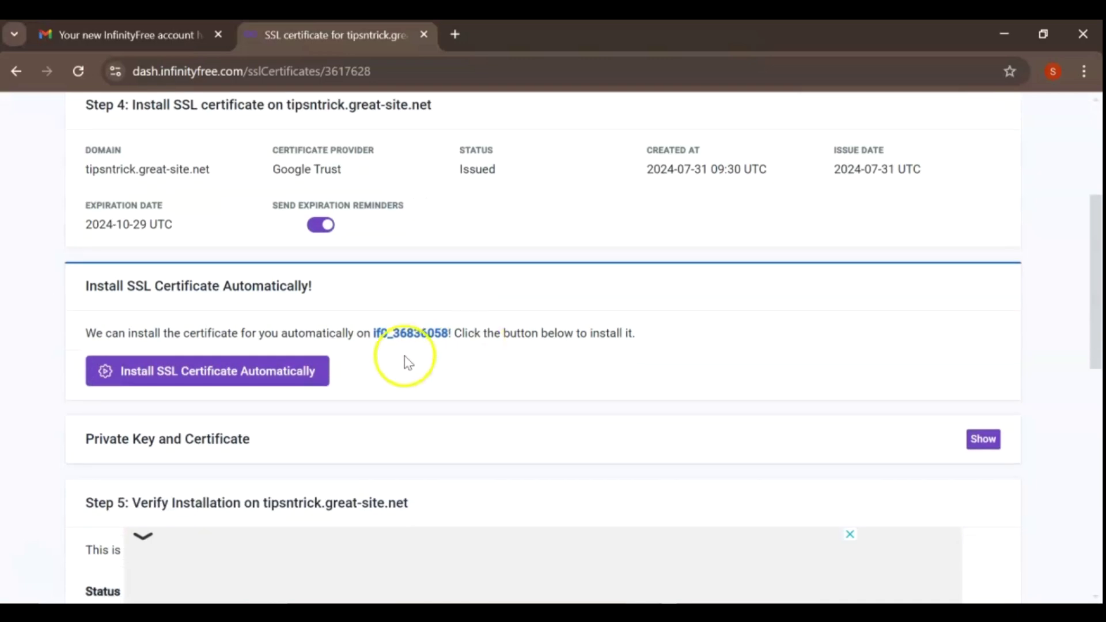
click(265, 375)
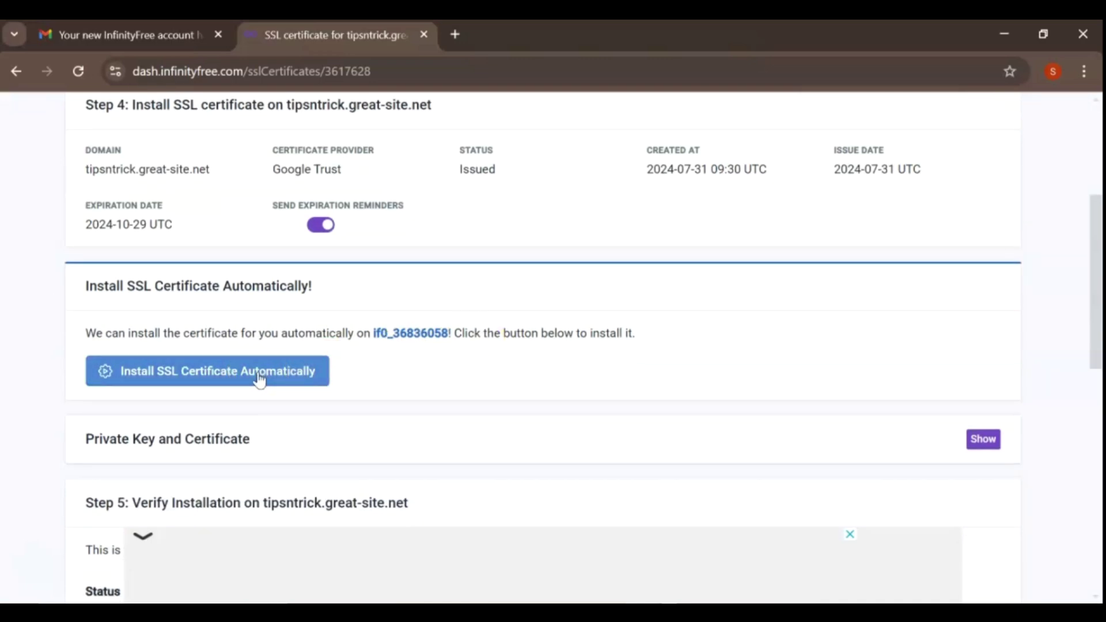
click(259, 379)
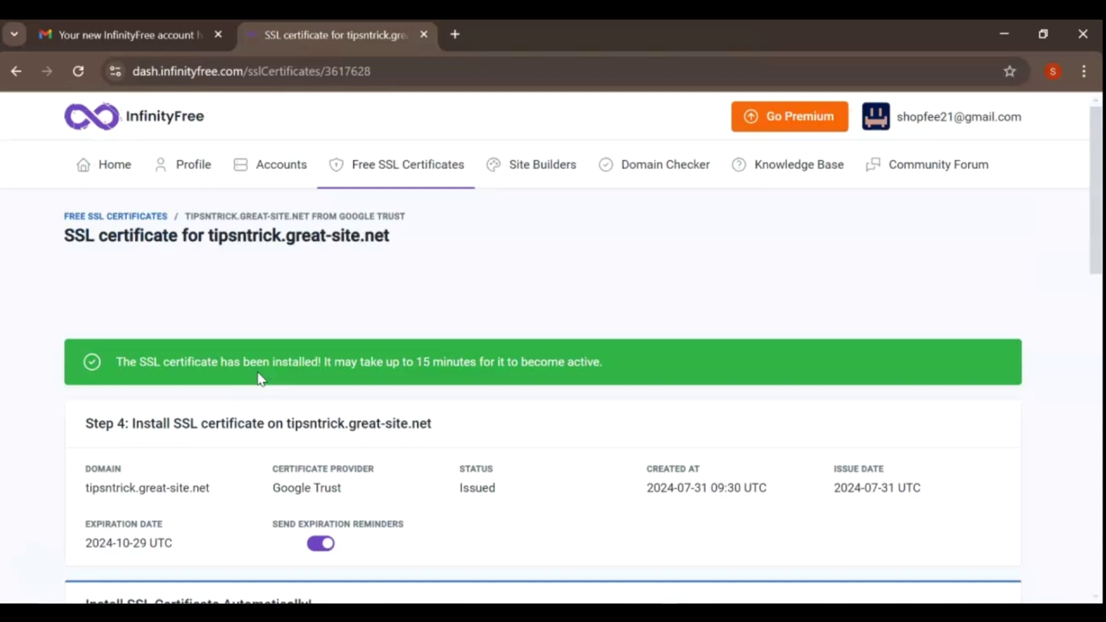
click(225, 361)
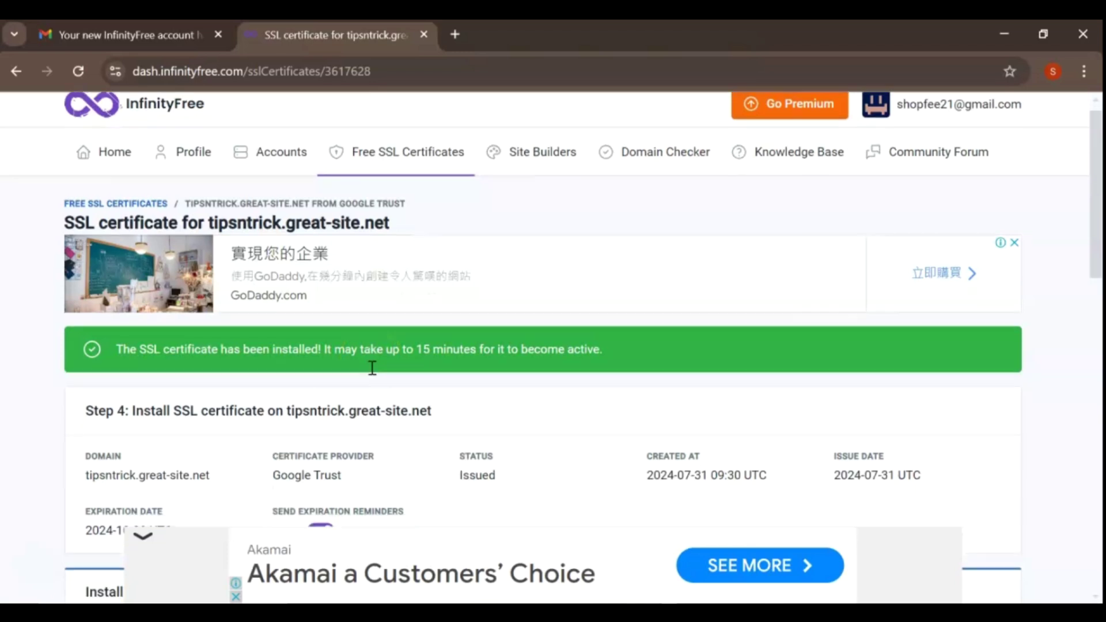
Step: Scroll through the installed certificate's details
scroll(372, 368, down, 2)
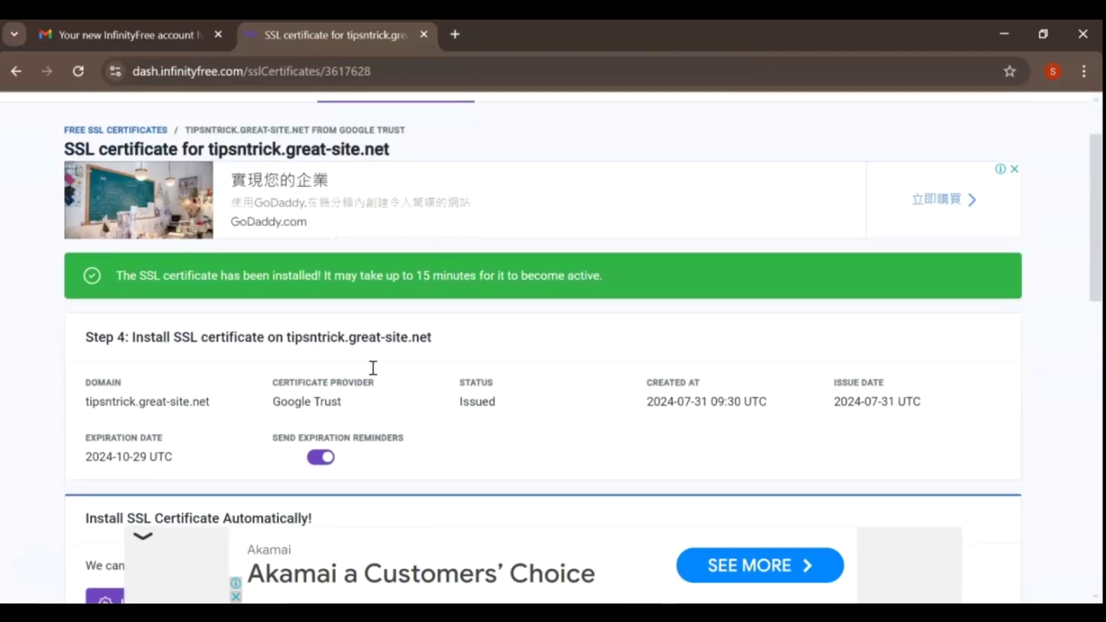
scroll(372, 367, down, 2)
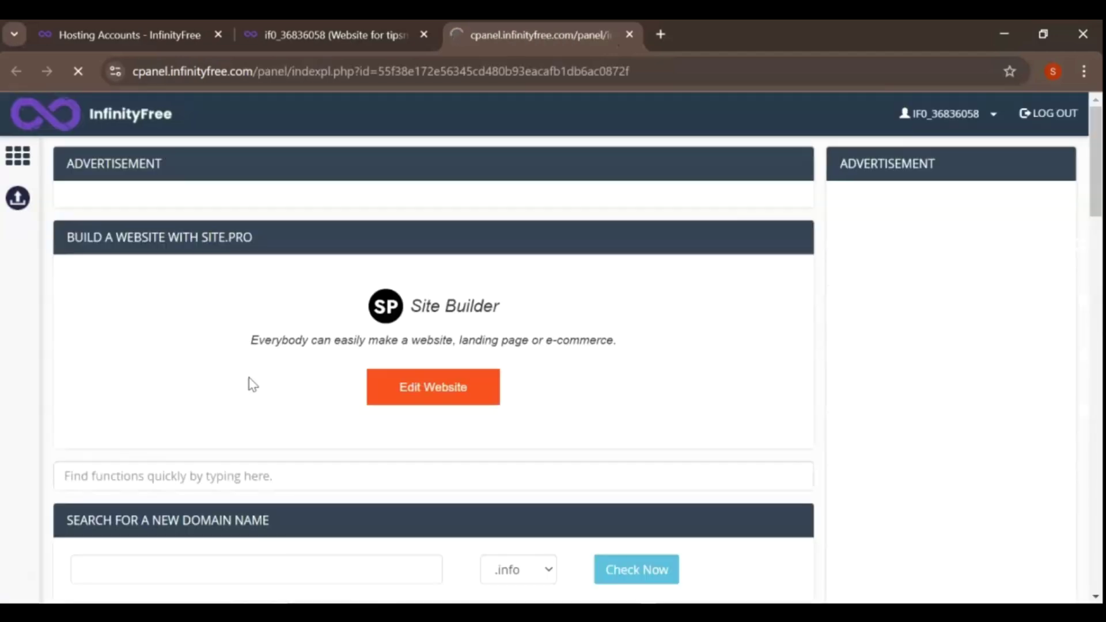
Step: Go to the Advanced section and open the Custom CNAME Records page
scroll(353, 303, down, 6)
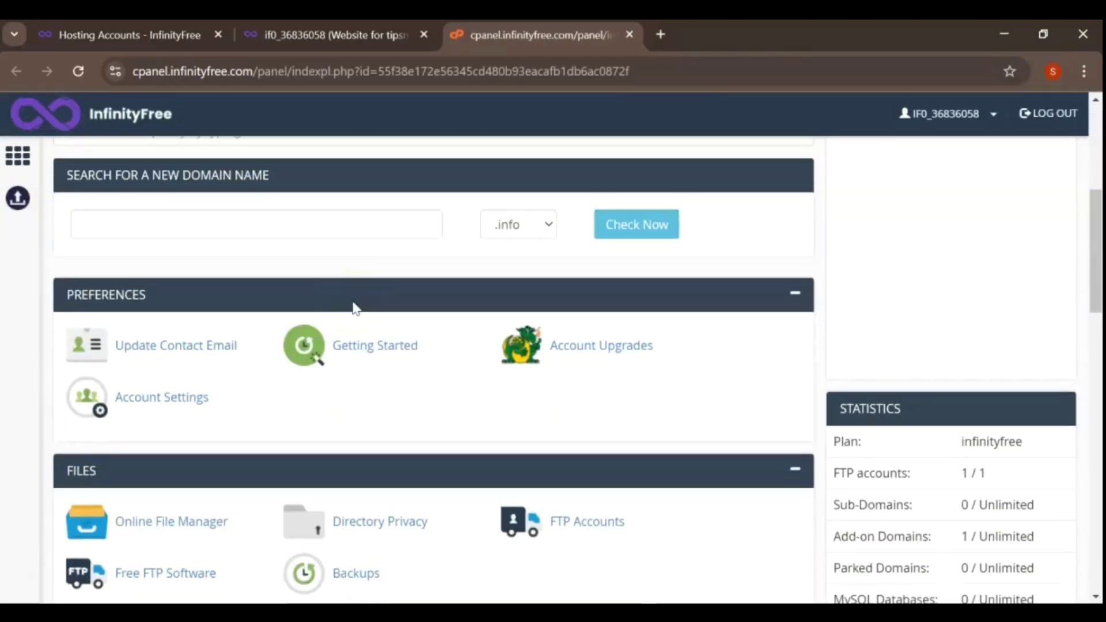
scroll(353, 308, down, 7)
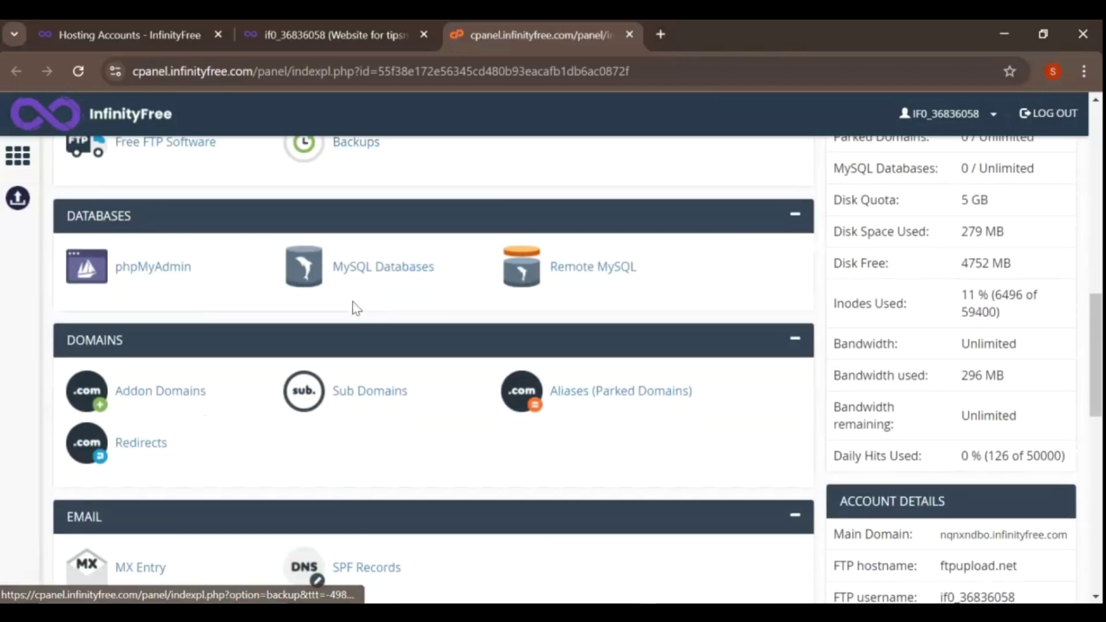
scroll(217, 323, down, 6)
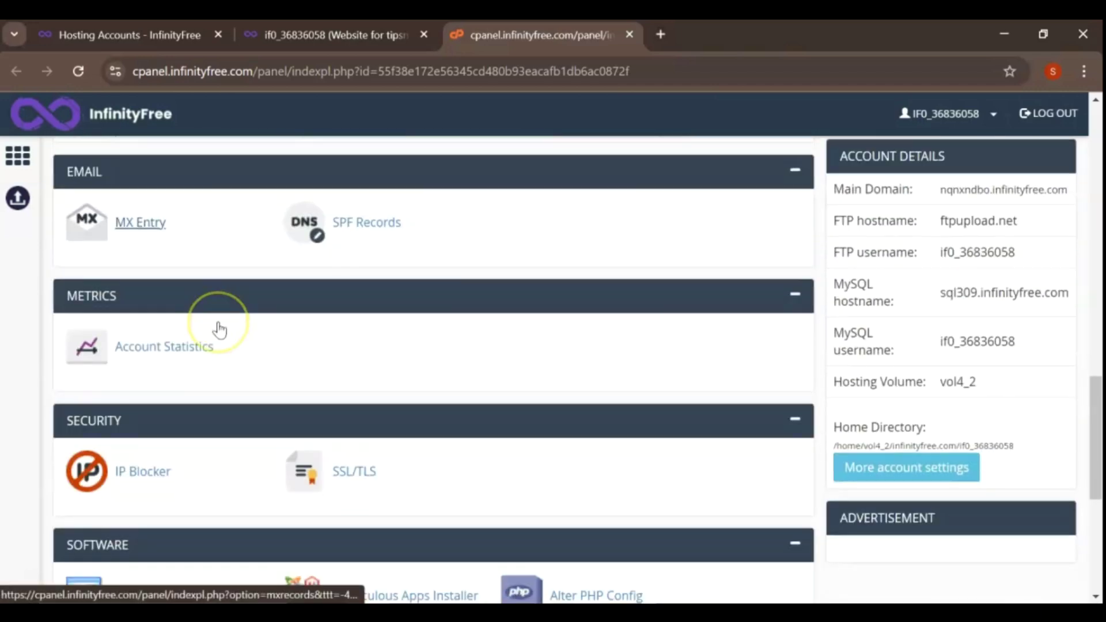
scroll(217, 323, down, 6)
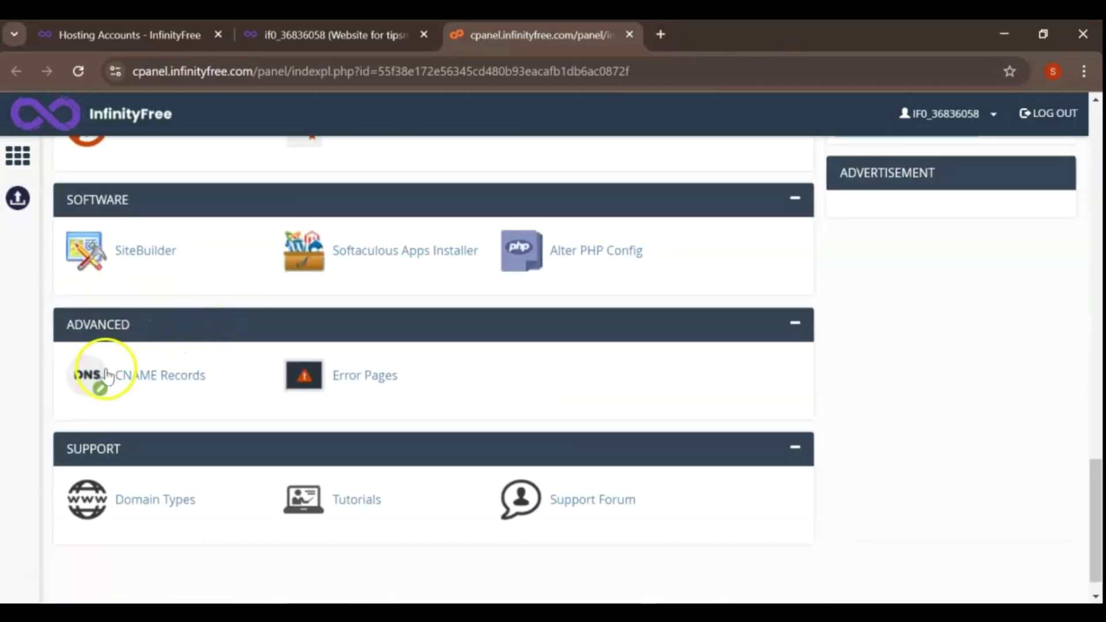
click(154, 382)
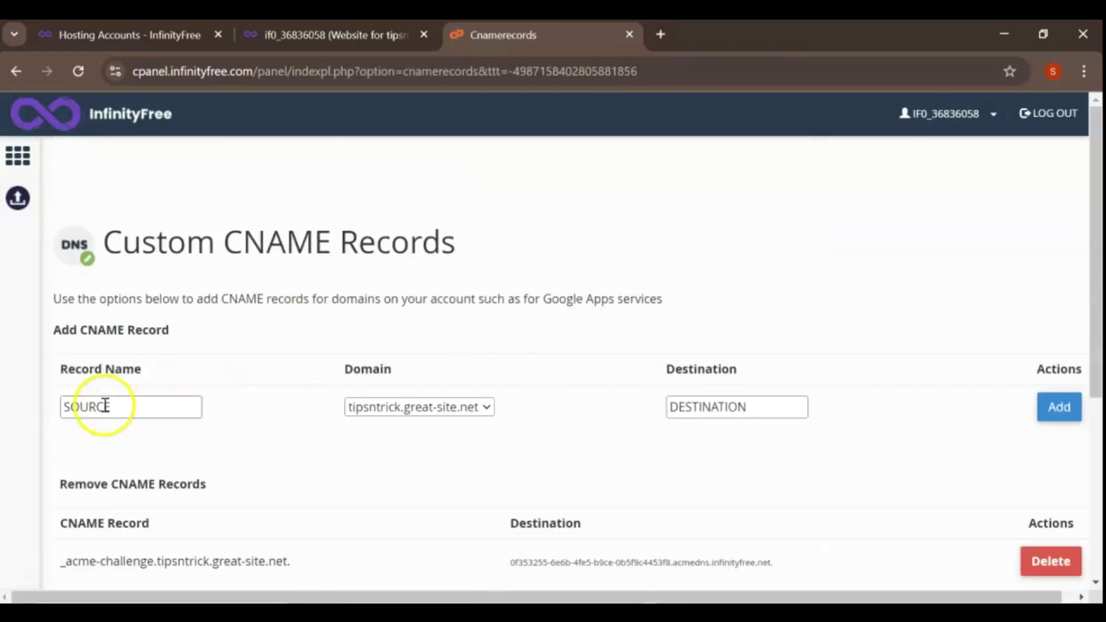
click(105, 406)
Step: Check the _acme-challenge entry in the Remove CNAME Records list
scroll(575, 438, down, 1)
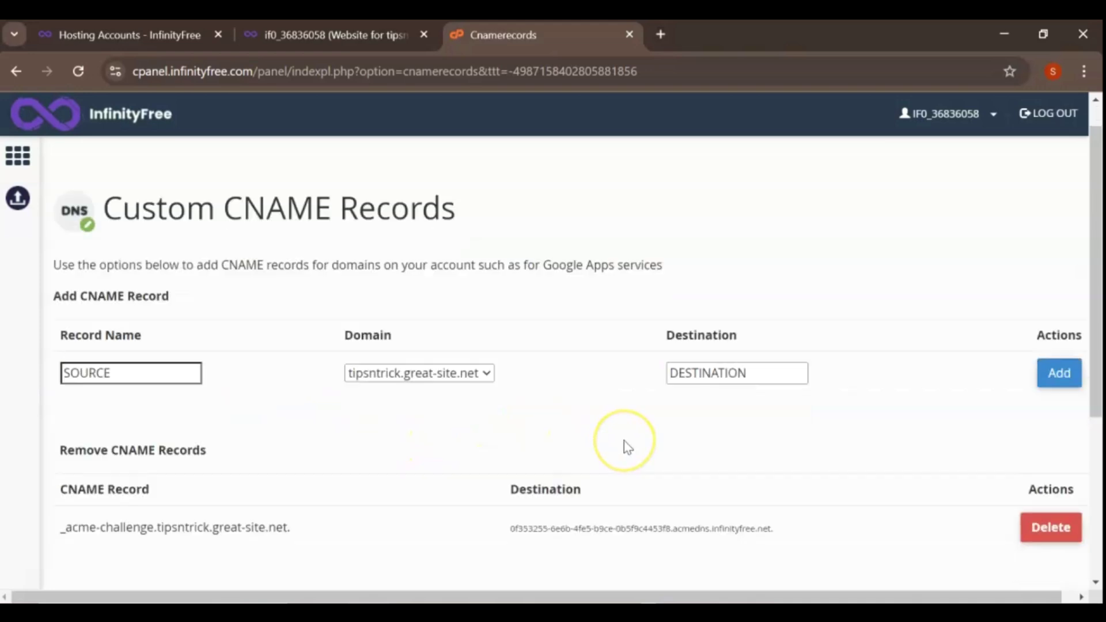
scroll(627, 447, down, 1)
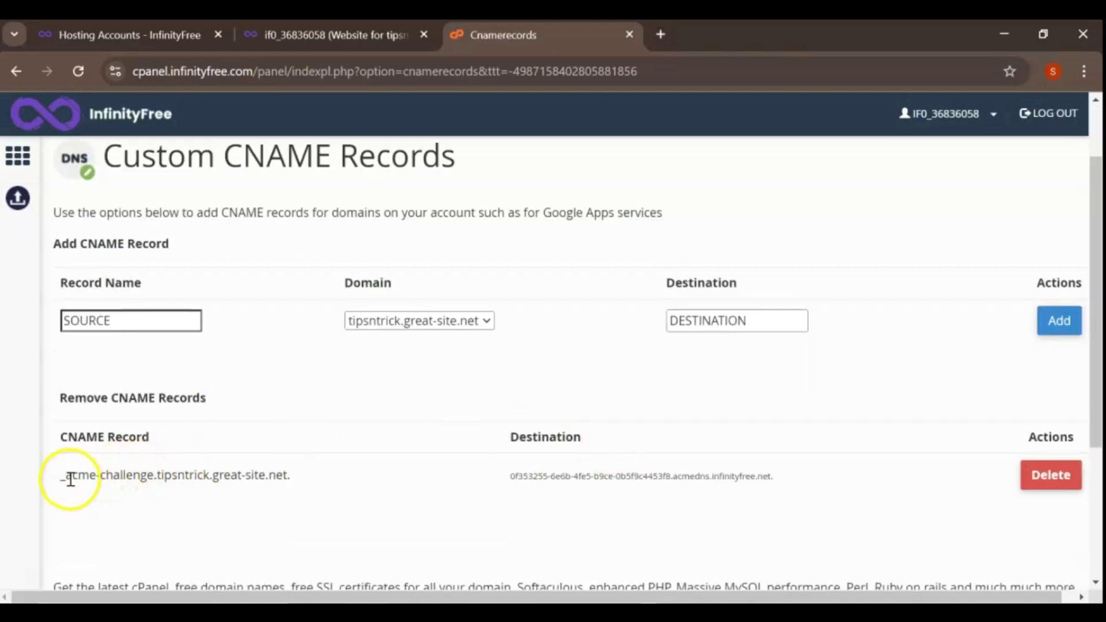
drag(69, 477, 338, 479)
click(373, 477)
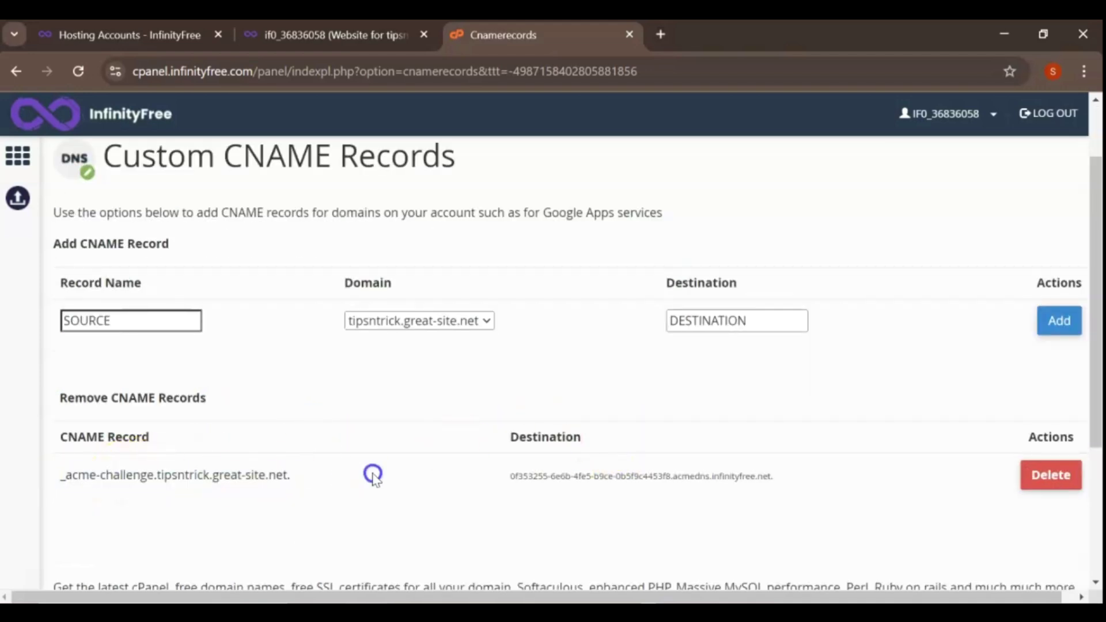
scroll(374, 478, down, 3)
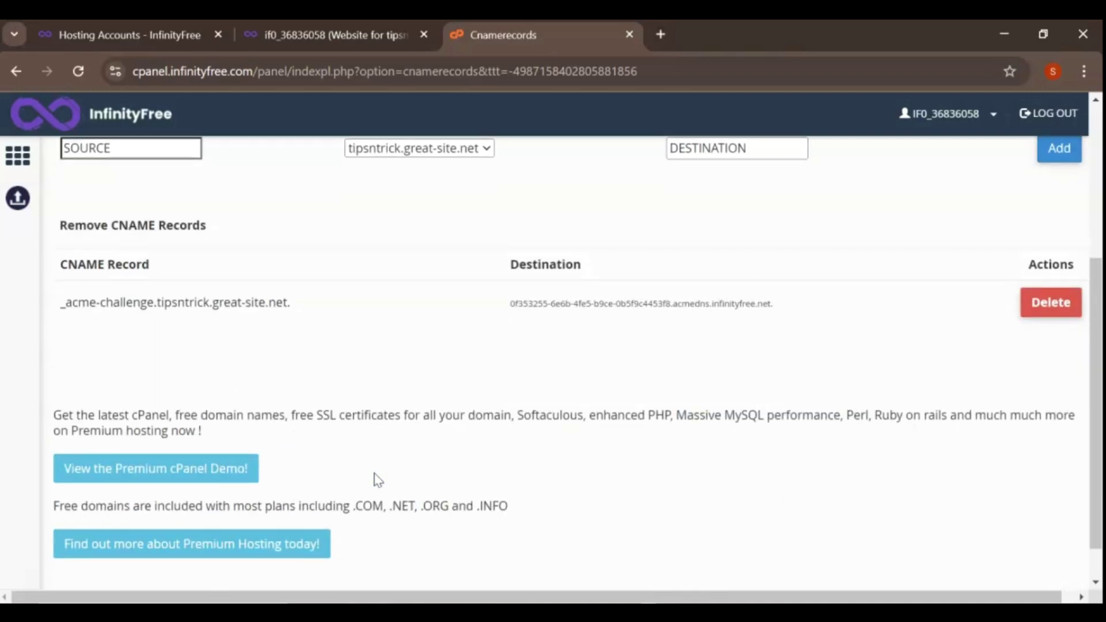
scroll(378, 480, down, 1)
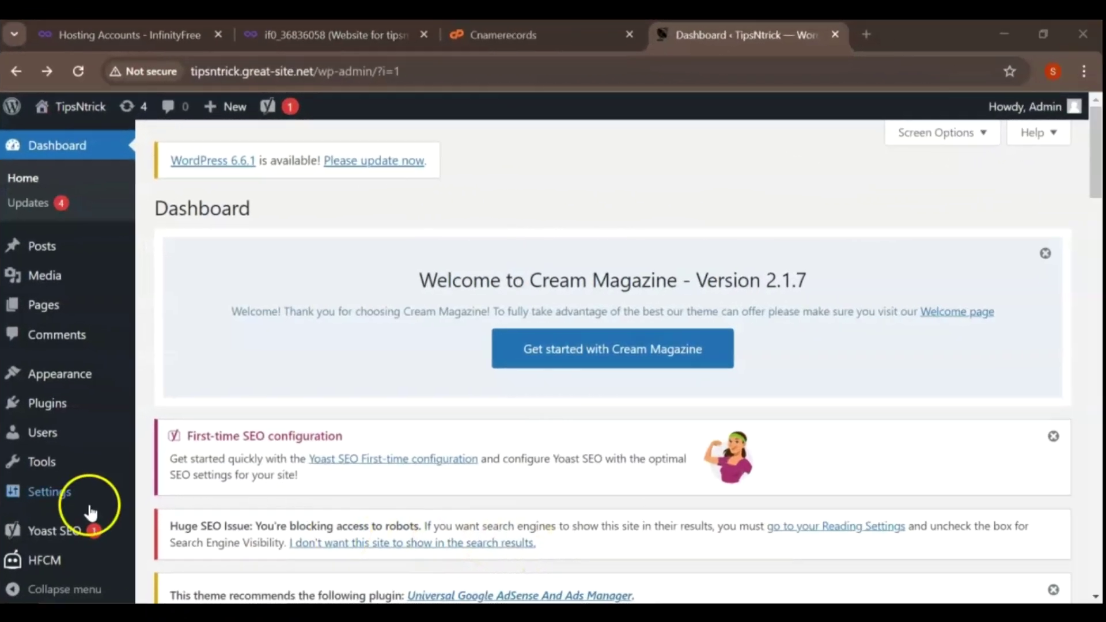
mouse_move(69, 504)
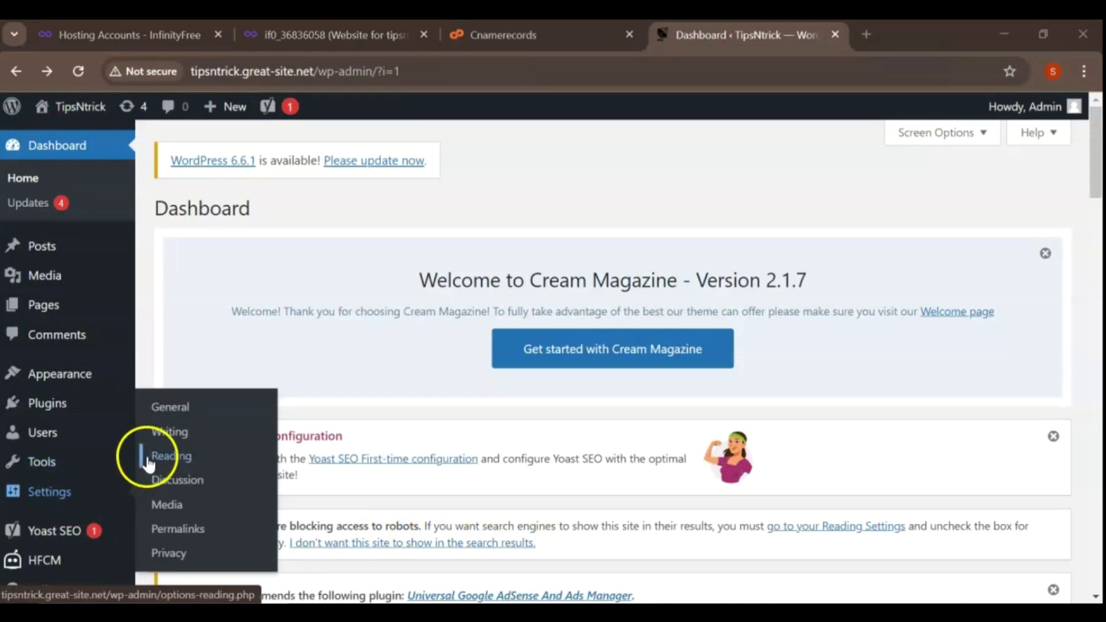
click(165, 409)
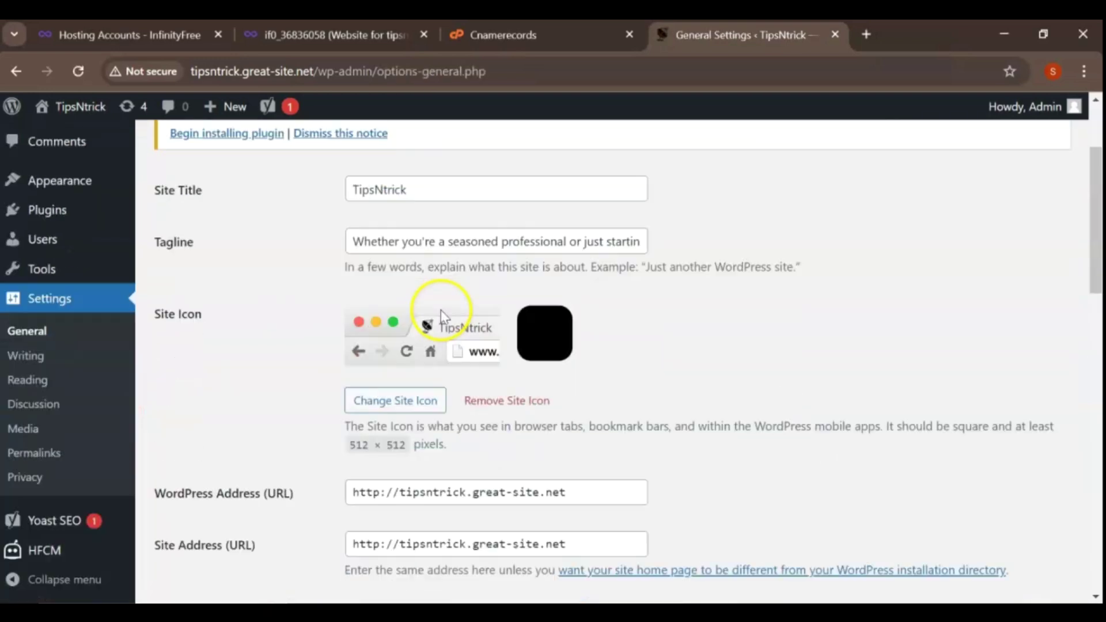
scroll(415, 322, down, 2)
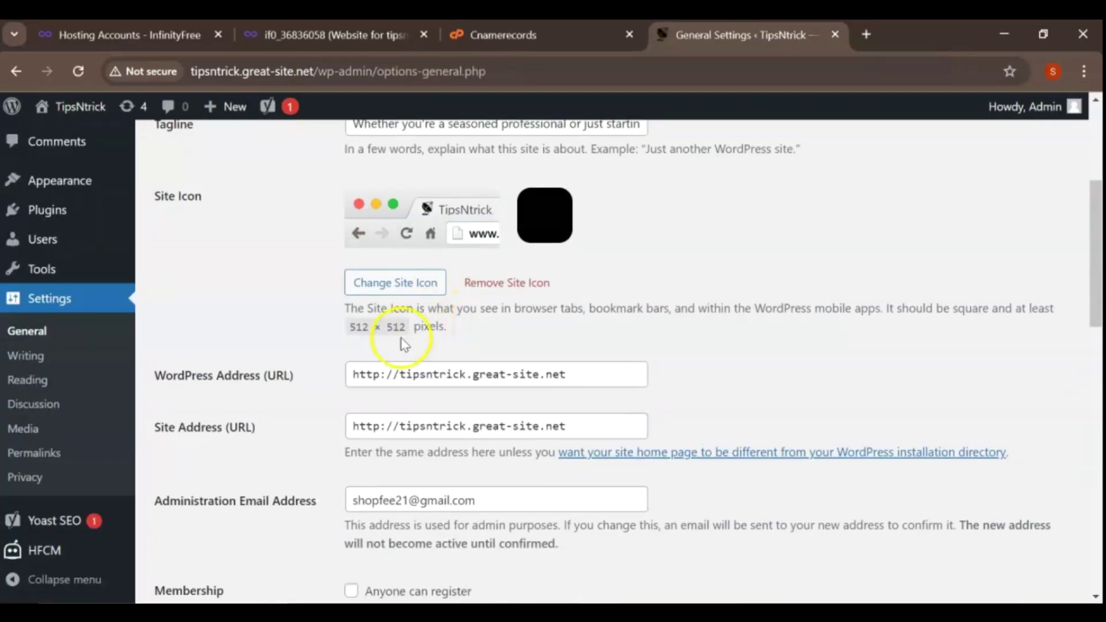
click(380, 373)
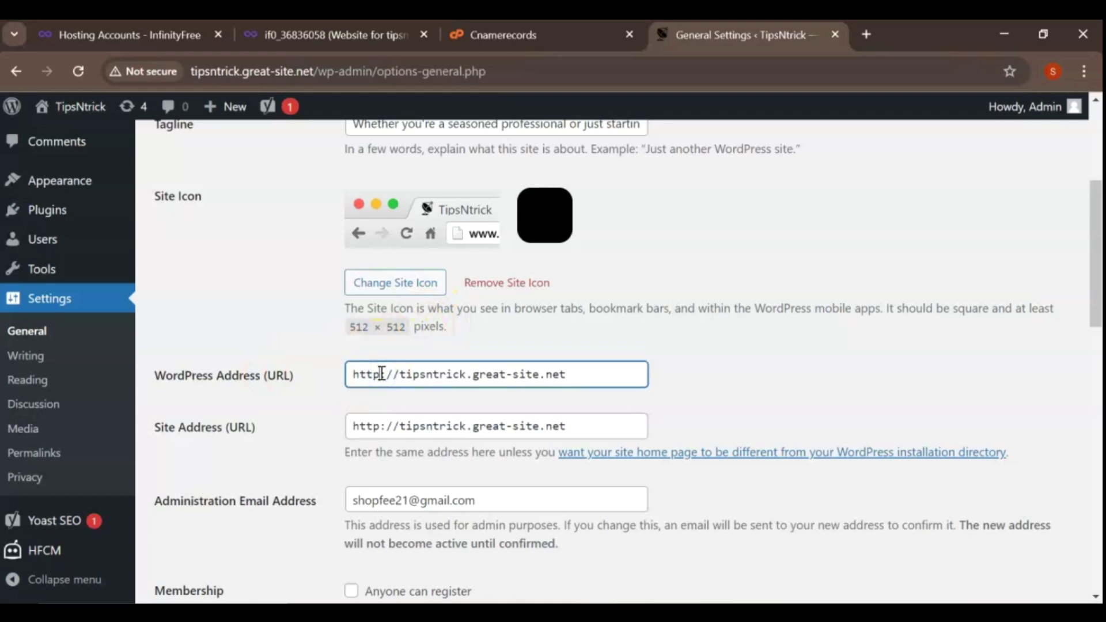
text(s)
click(381, 376)
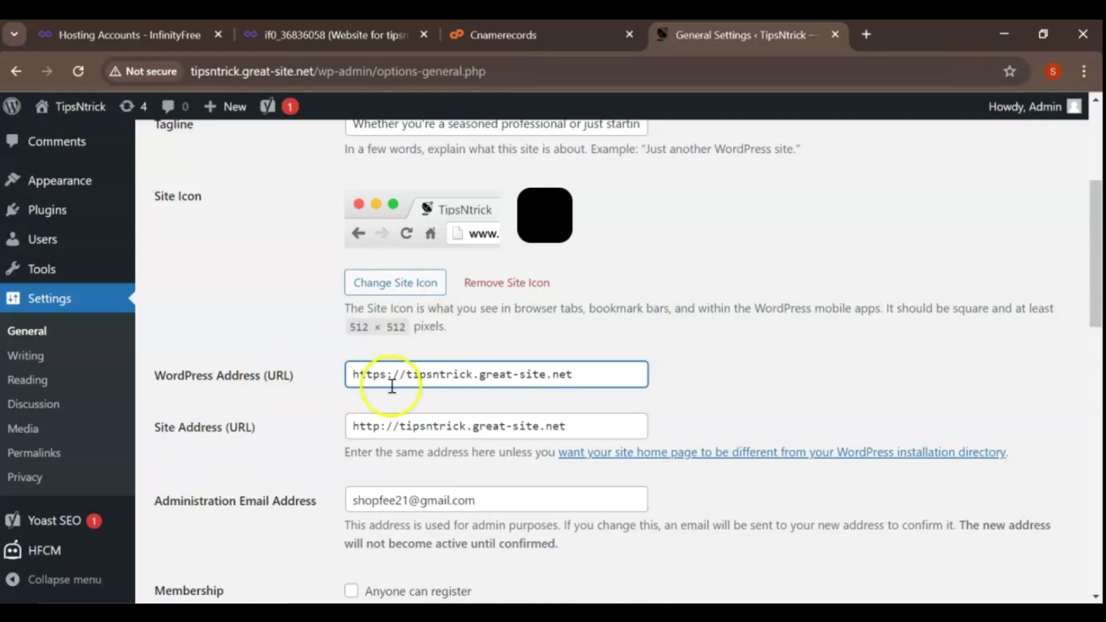
click(380, 431)
text(s)
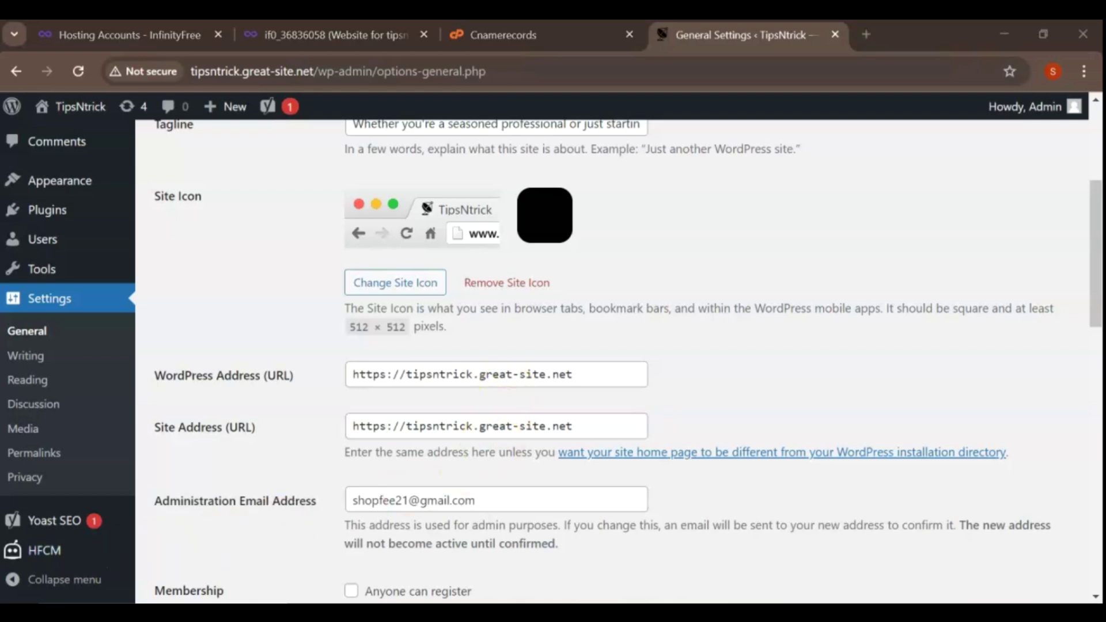
drag(377, 426, 386, 426)
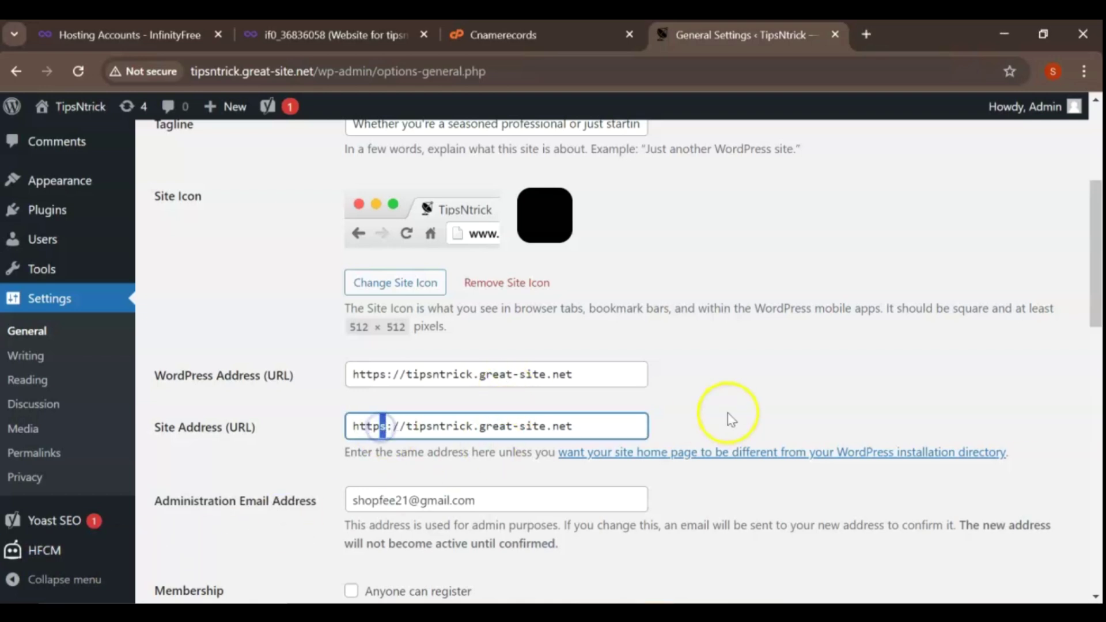
scroll(731, 418, down, 17)
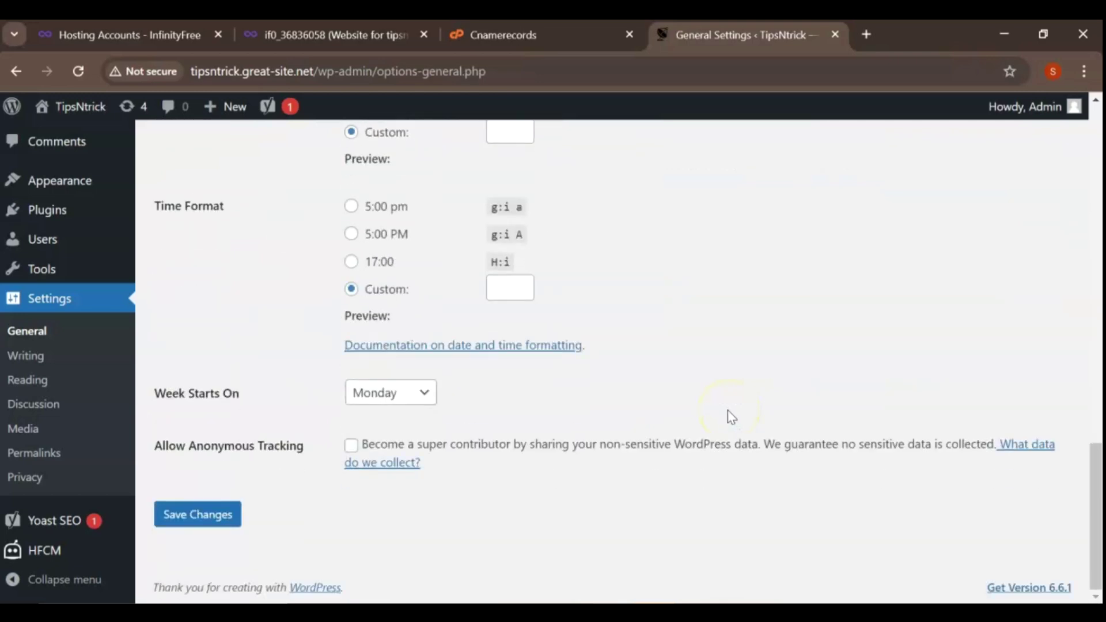
click(227, 520)
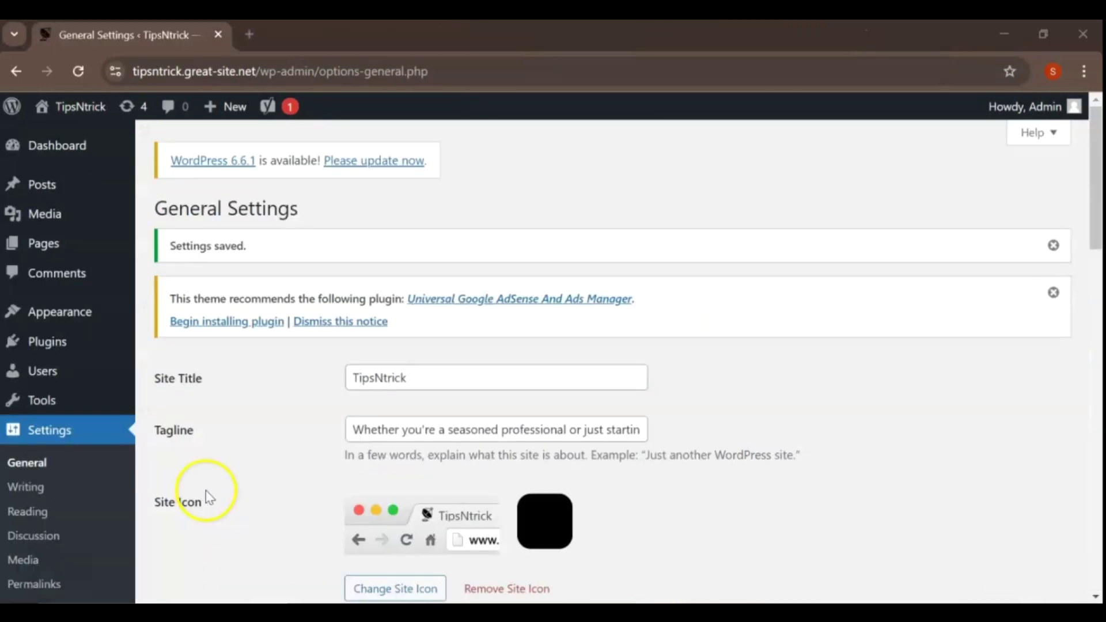
scroll(288, 506, down, 4)
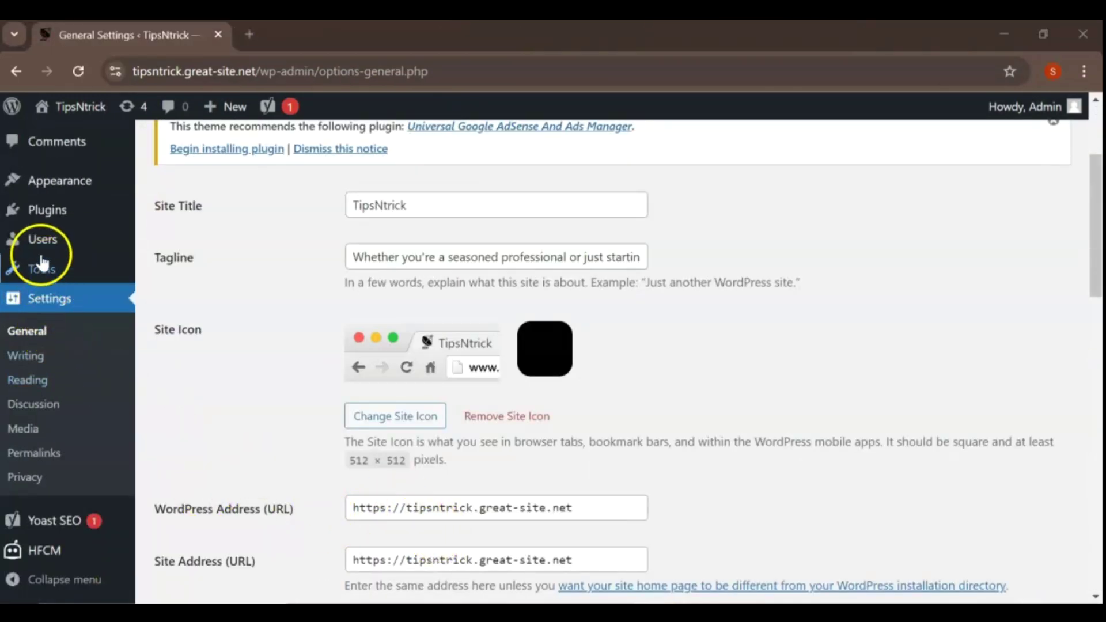
Step: Search Add New Plugin for 'Really Simple SSL', then install and activate it
mouse_move(41, 216)
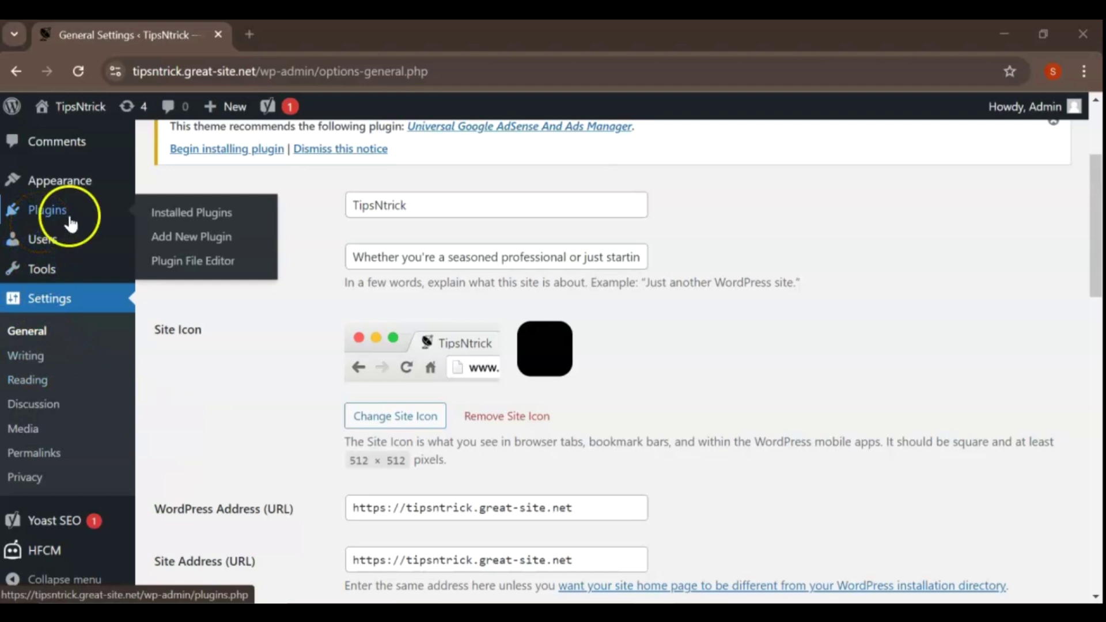
click(188, 248)
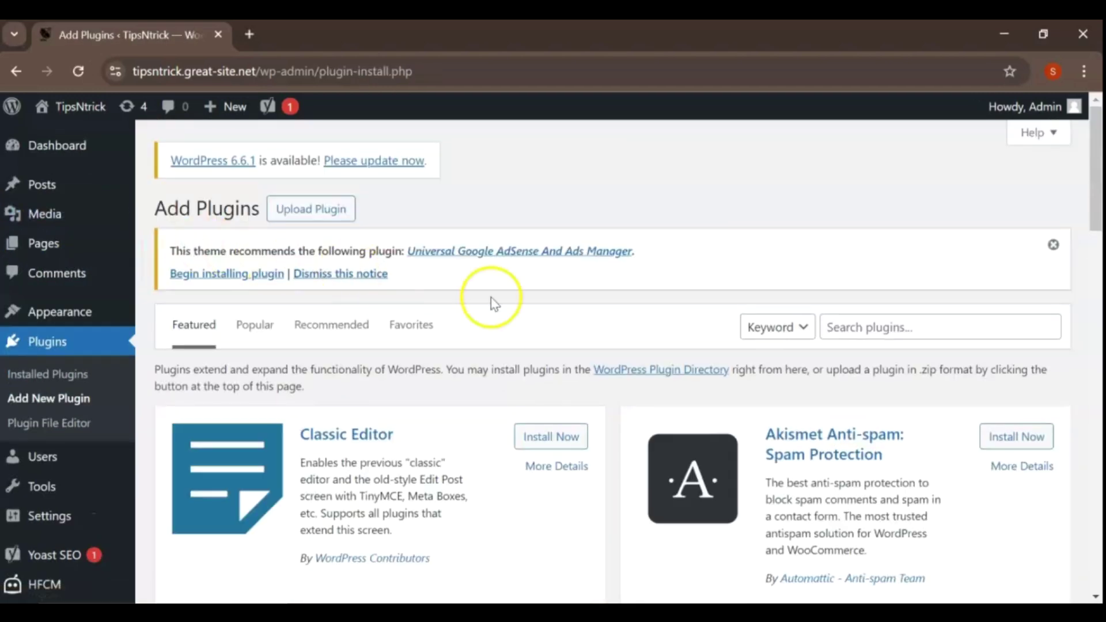
click(887, 328)
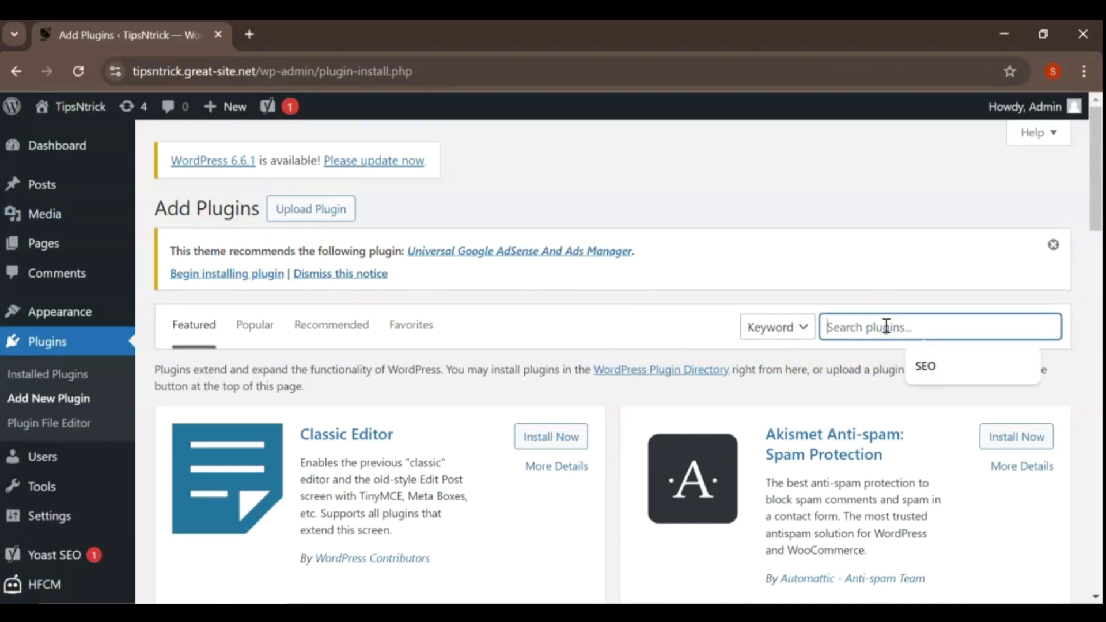
text(Really Simple SSL)
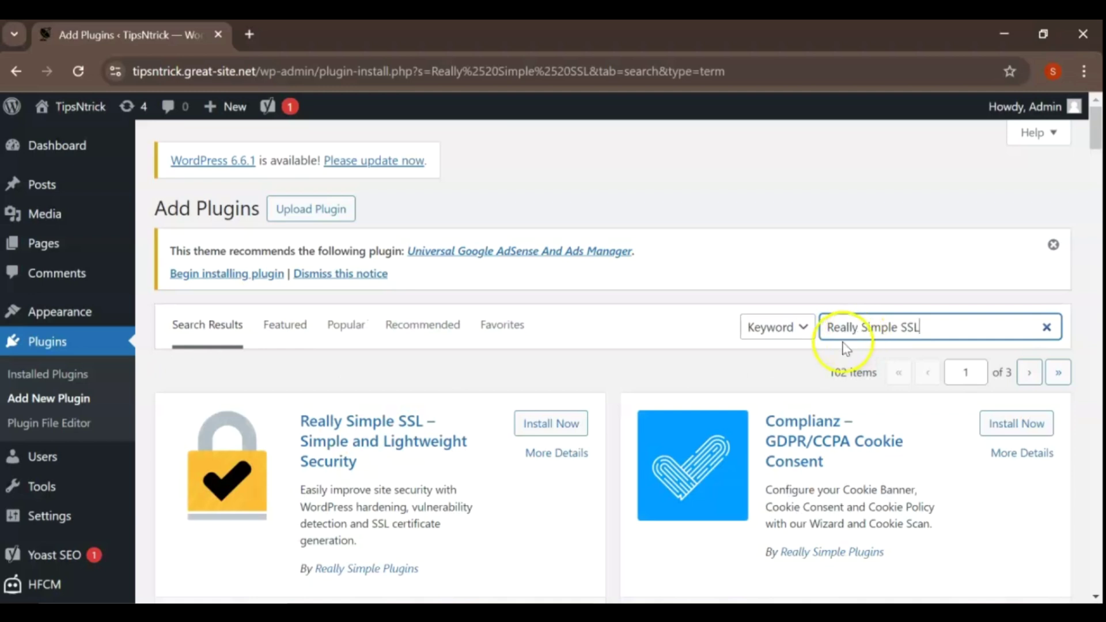
scroll(410, 416, down, 2)
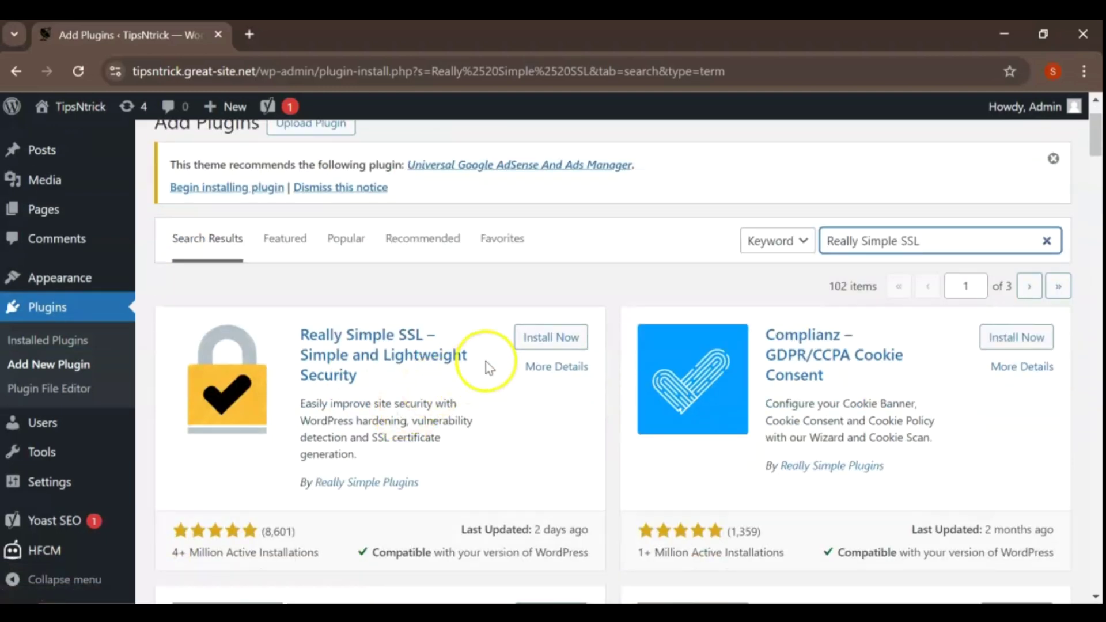
click(537, 342)
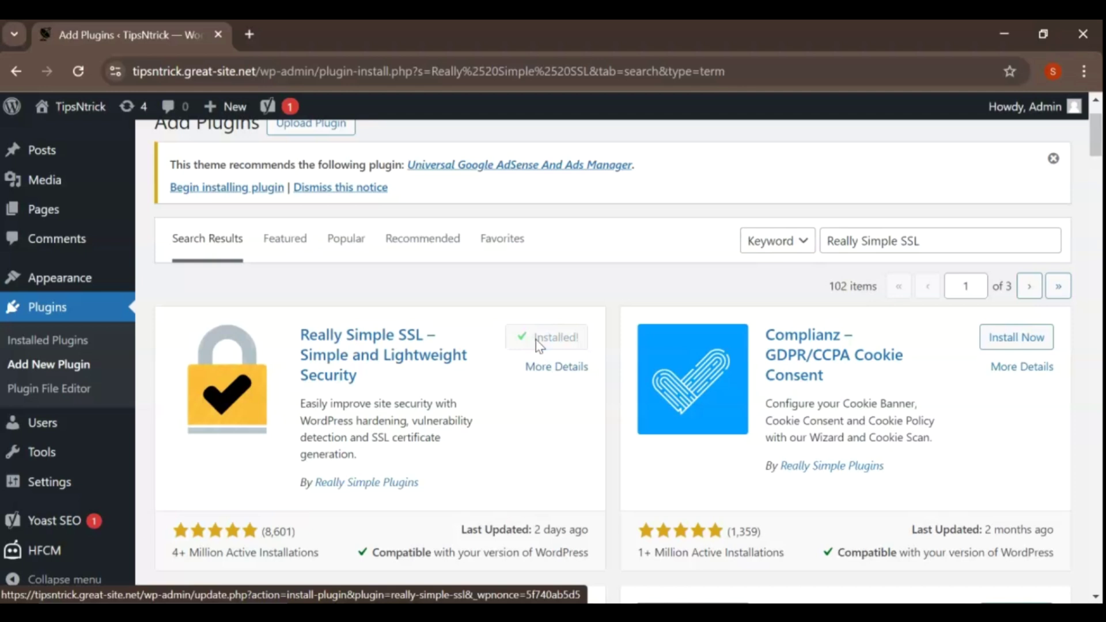
click(538, 343)
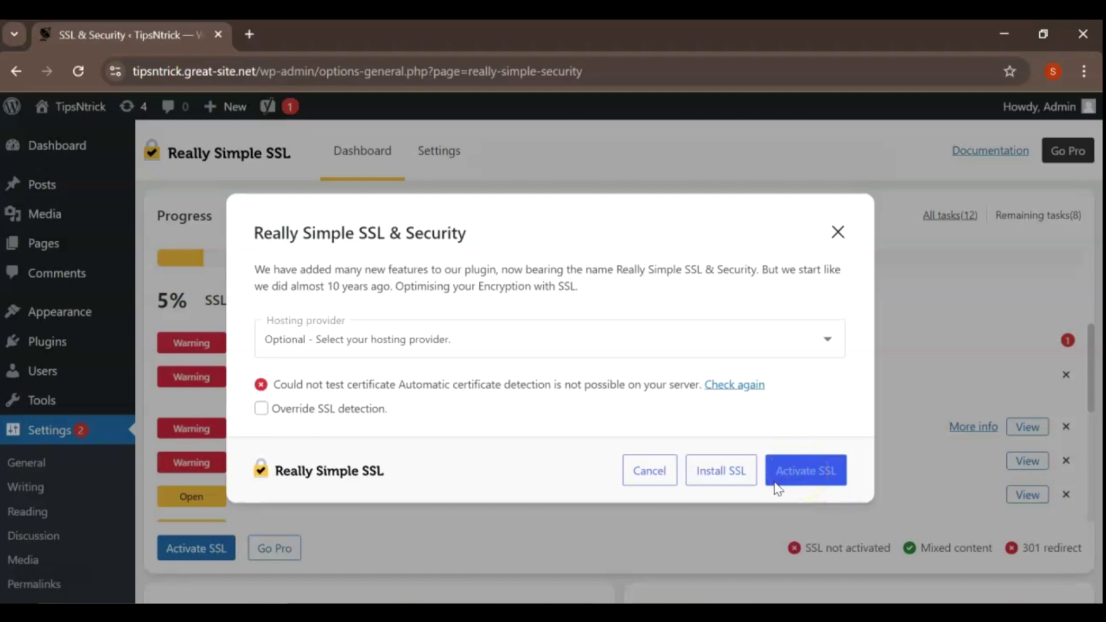
Step: In the Really Simple SSL dialog, choose Infinityfree as hosting provider and tick Override SSL detection
click(829, 345)
scroll(487, 420, down, 5)
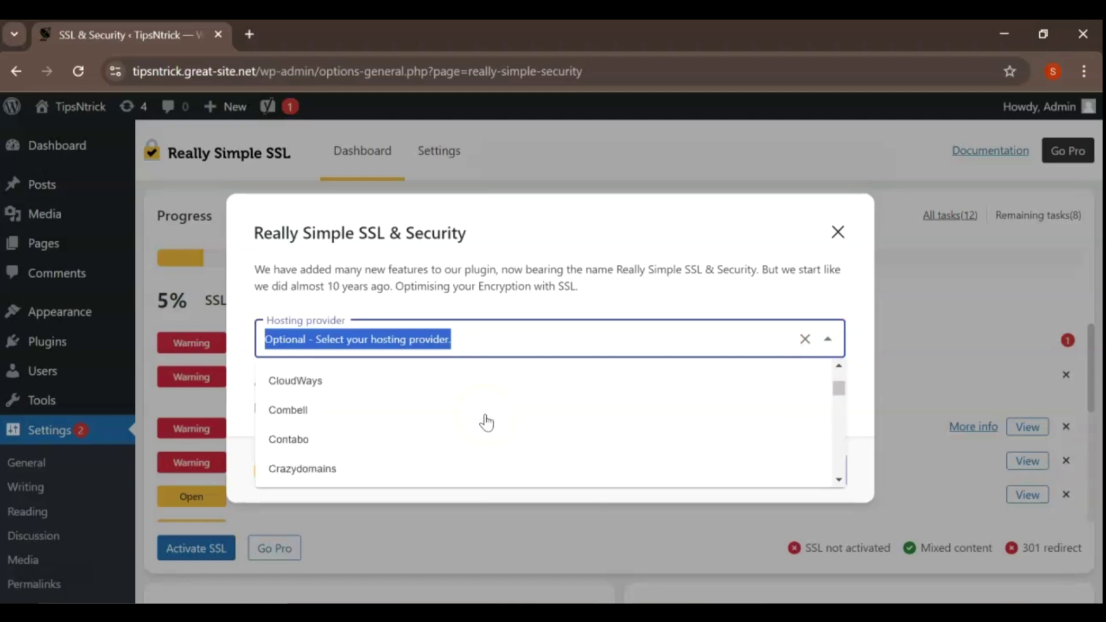
scroll(487, 423, down, 10)
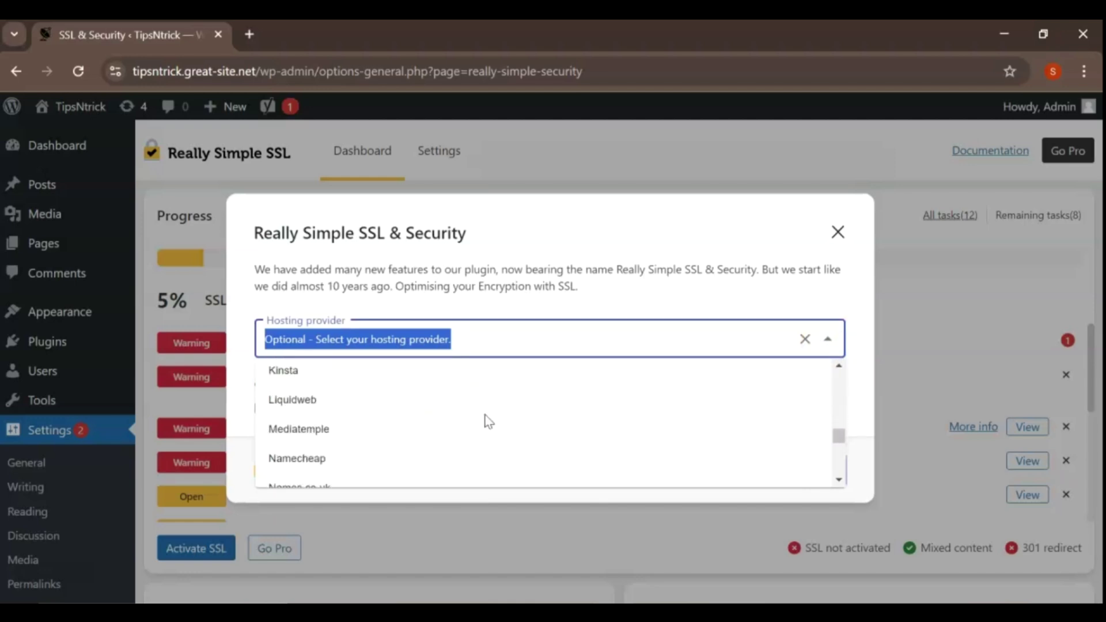
scroll(487, 422, down, 5)
scroll(448, 427, up, 12)
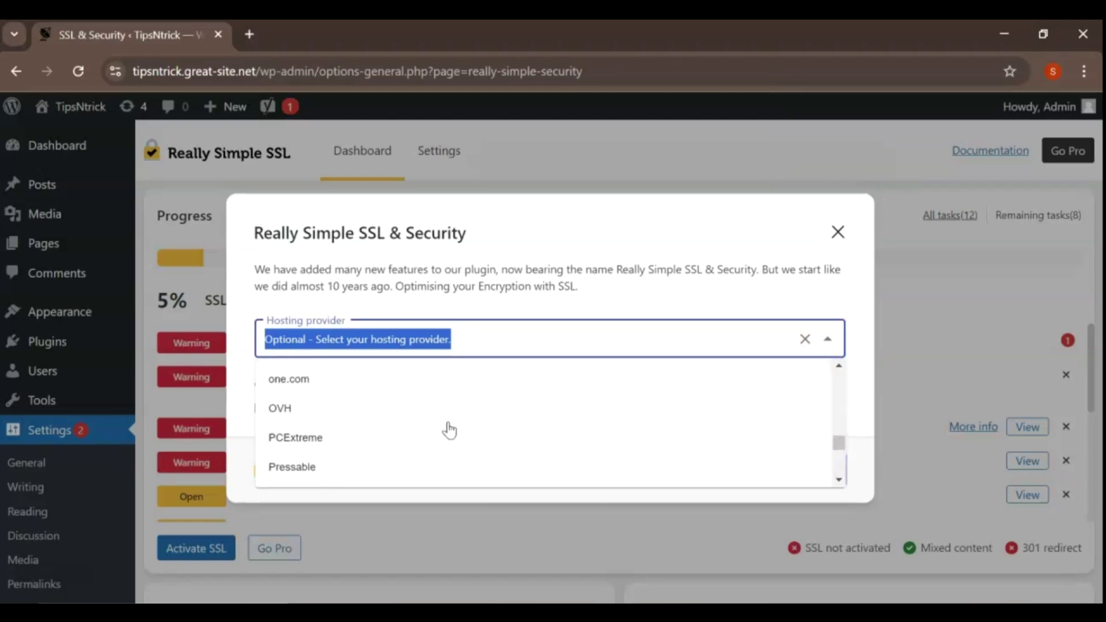
scroll(449, 430, up, 3)
click(370, 442)
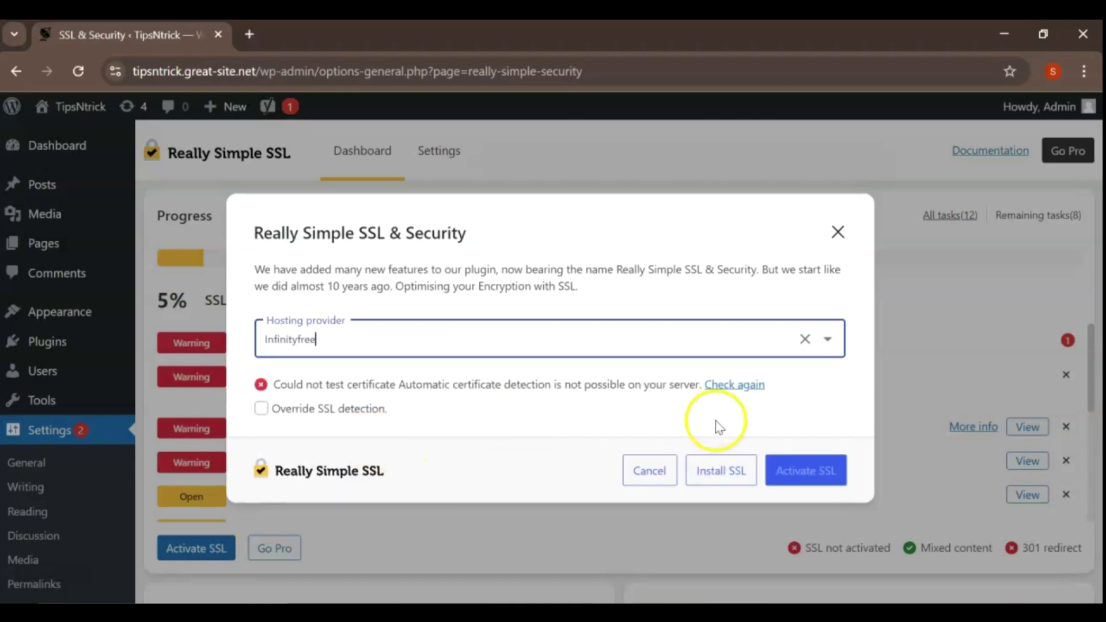
click(261, 408)
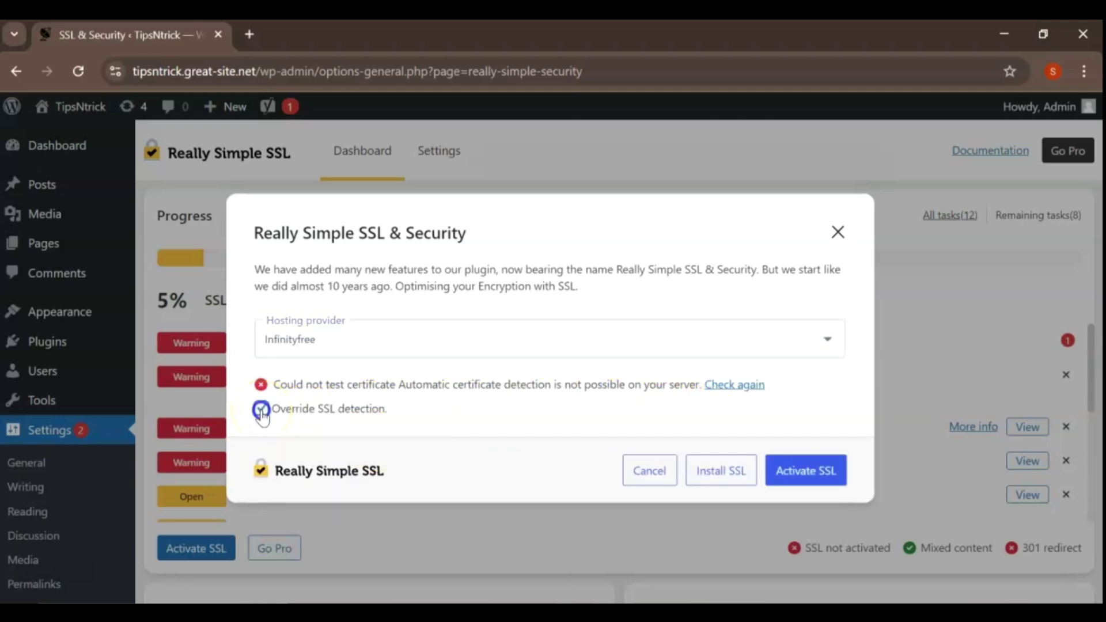
Step: Activate SSL, enable the new features, skip e-mail notifications and install the suggested plugins
click(831, 477)
click(822, 473)
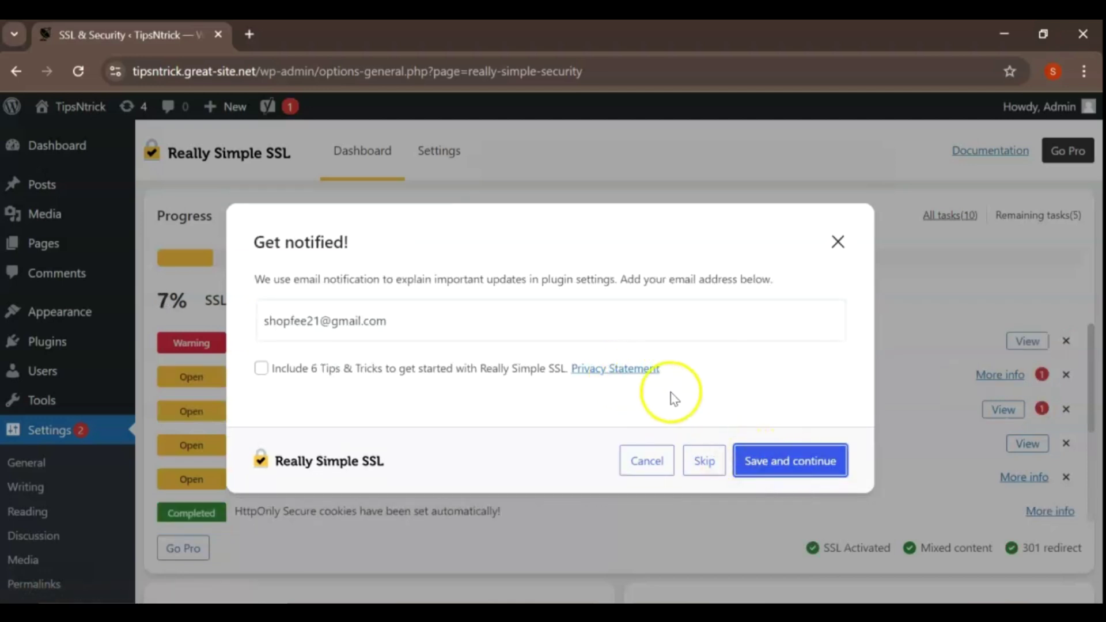
click(773, 478)
click(825, 462)
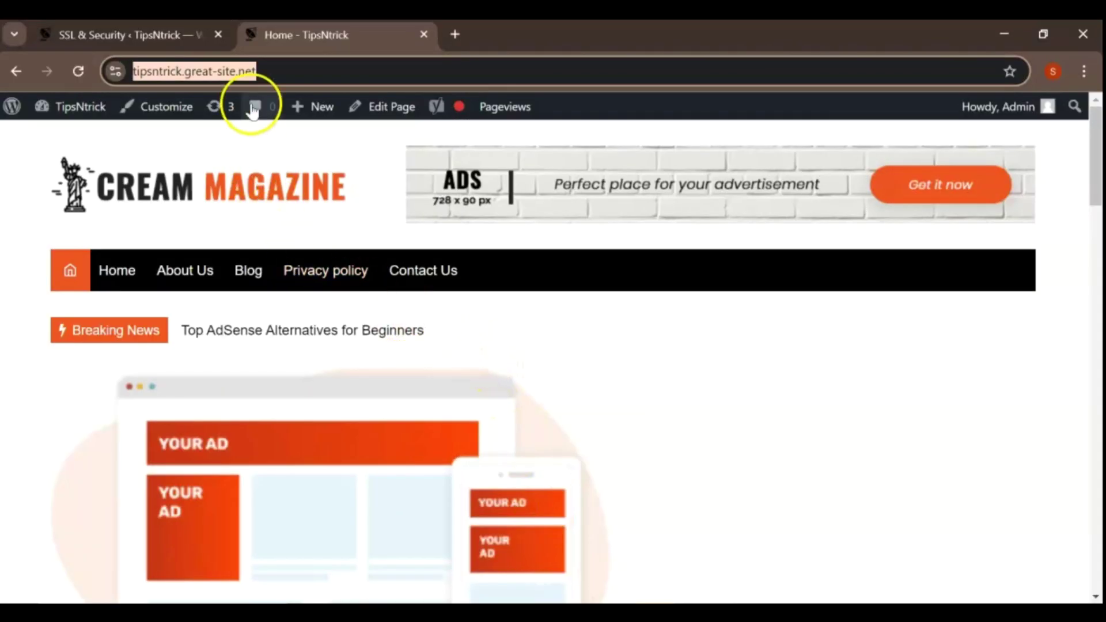
click(259, 74)
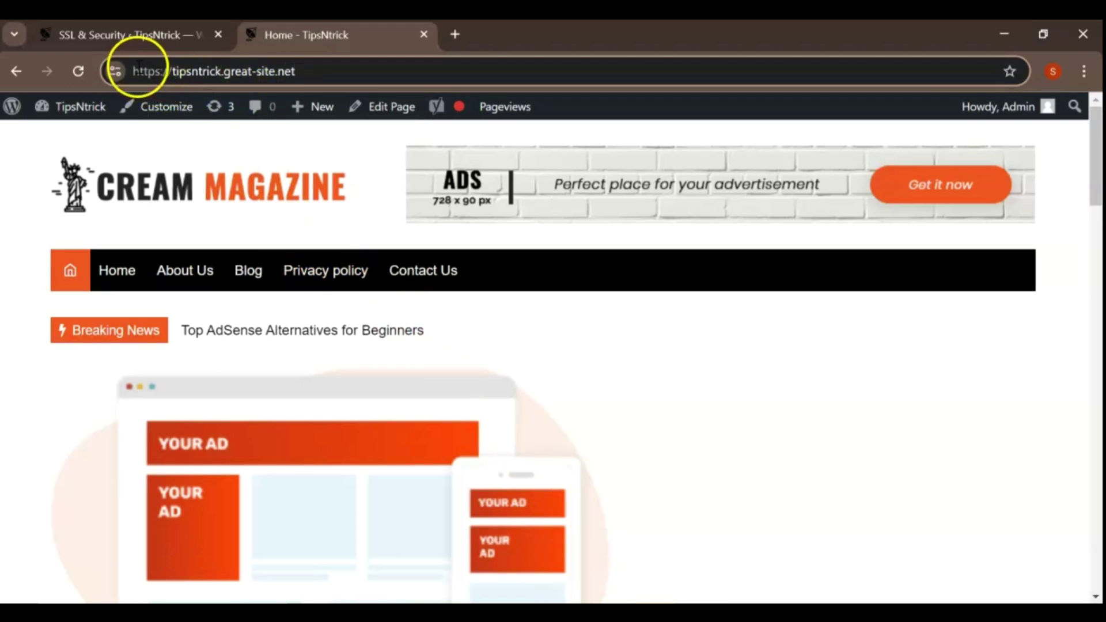
drag(134, 71, 161, 71)
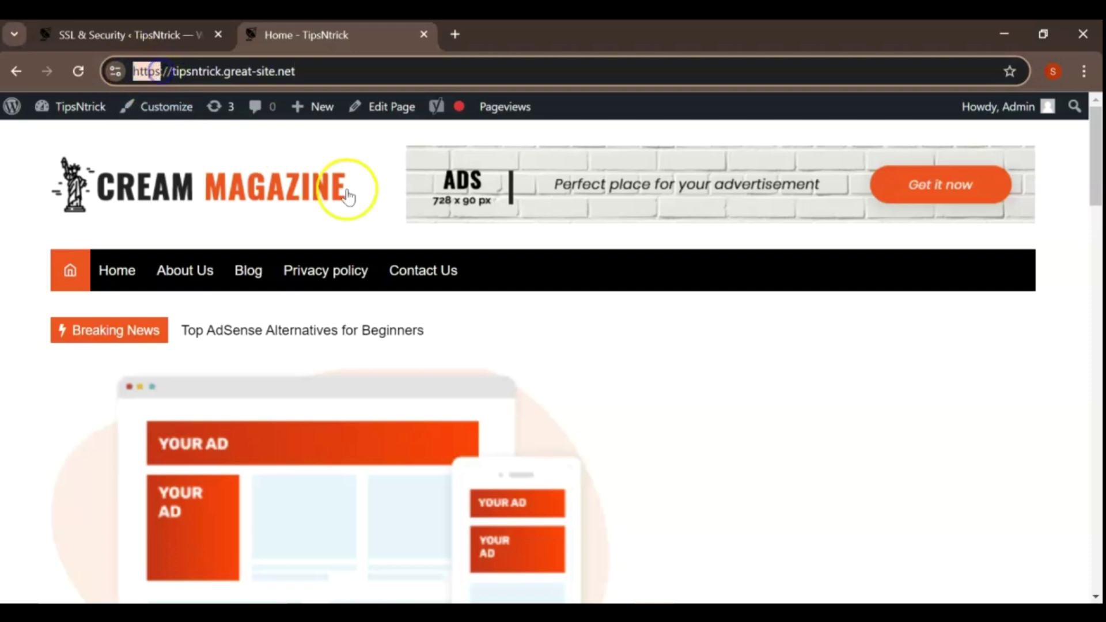
click(366, 149)
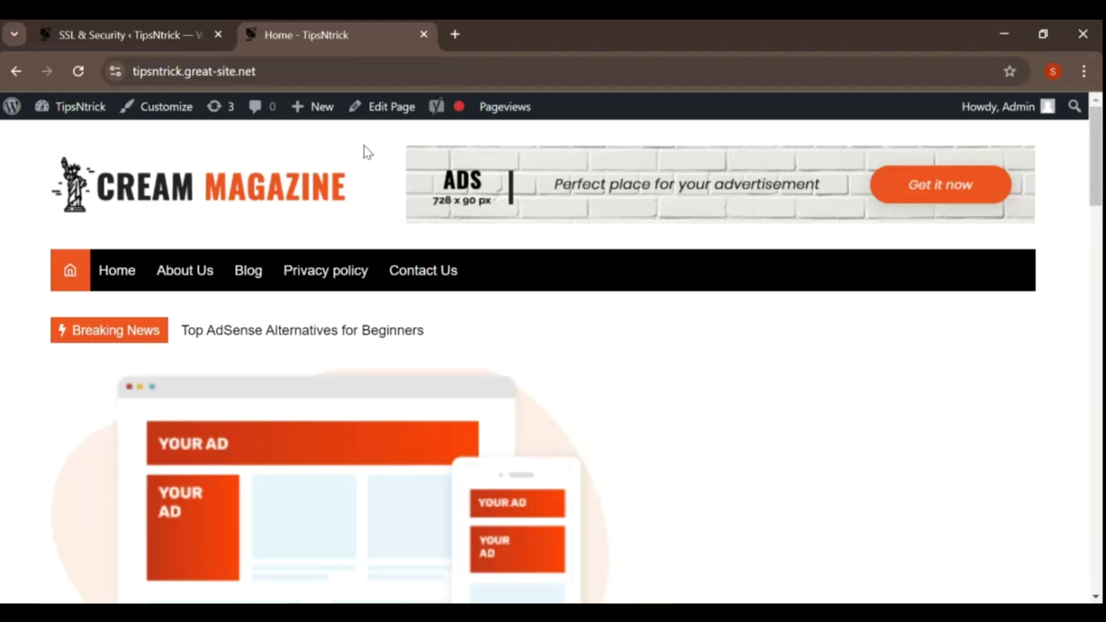
click(358, 162)
click(319, 69)
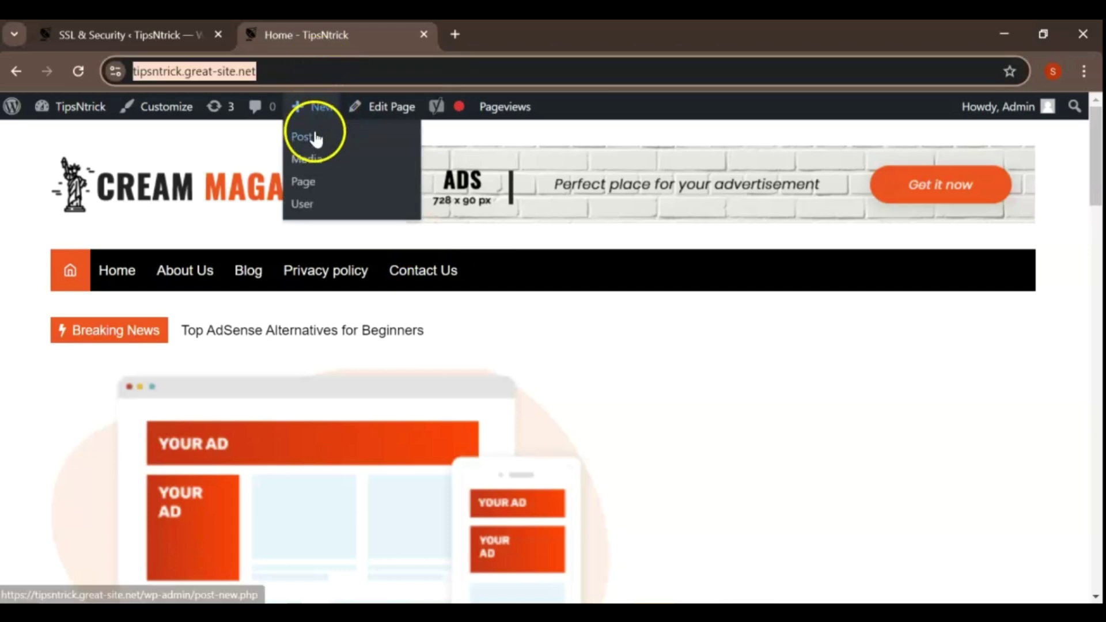
click(191, 148)
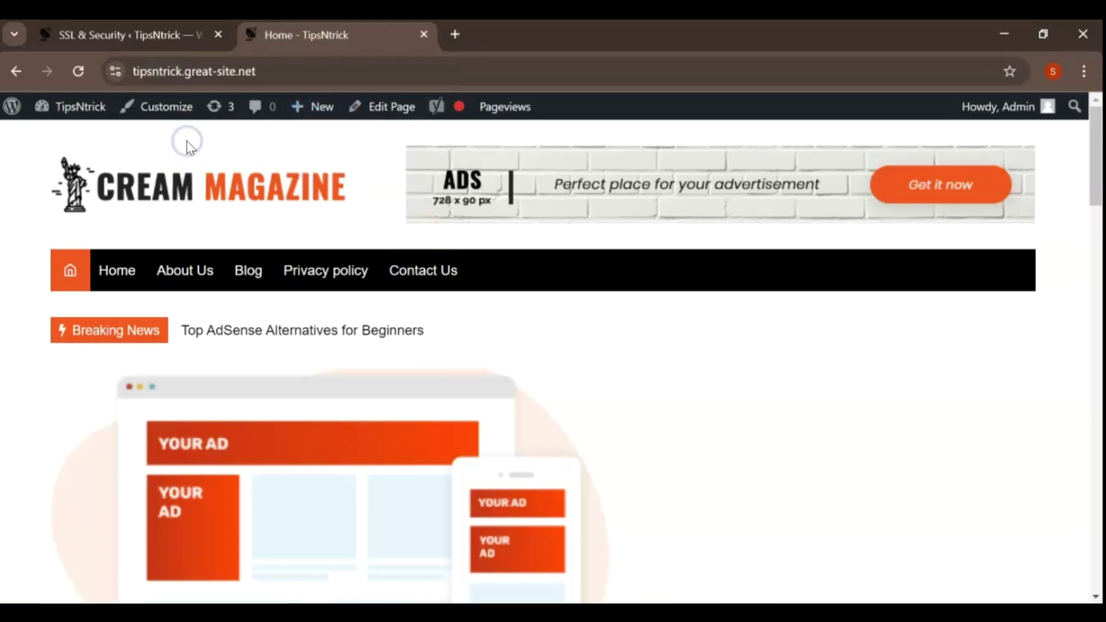
scroll(183, 149, down, 5)
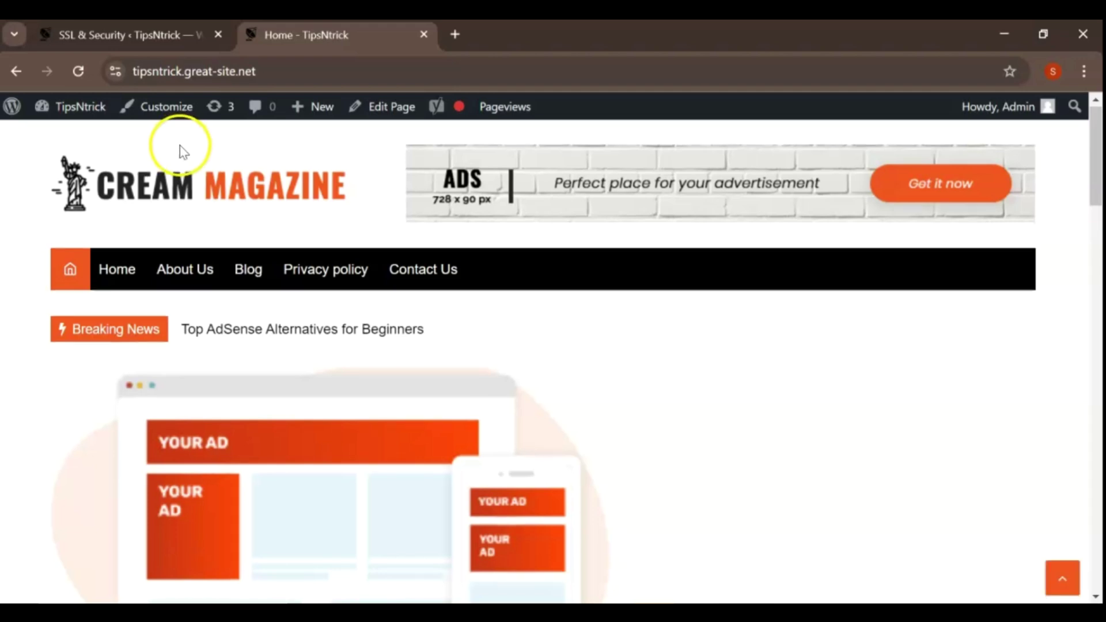